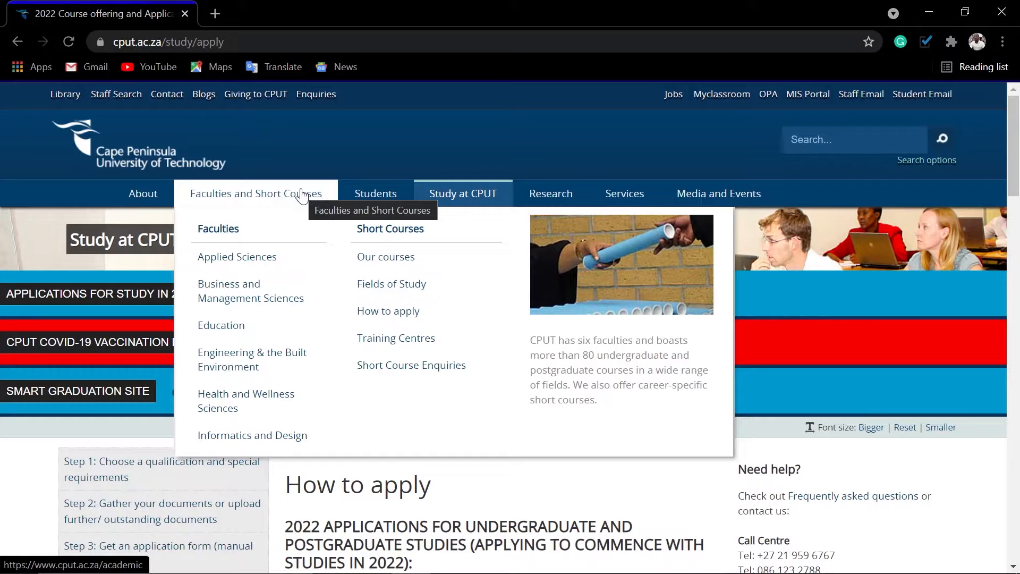
Scroll down the Step 2 page to review the list of required documents.
{"action": "scroll", "coordinate": [525, 192], "scroll_direction": "down", "scroll_amount": 6}
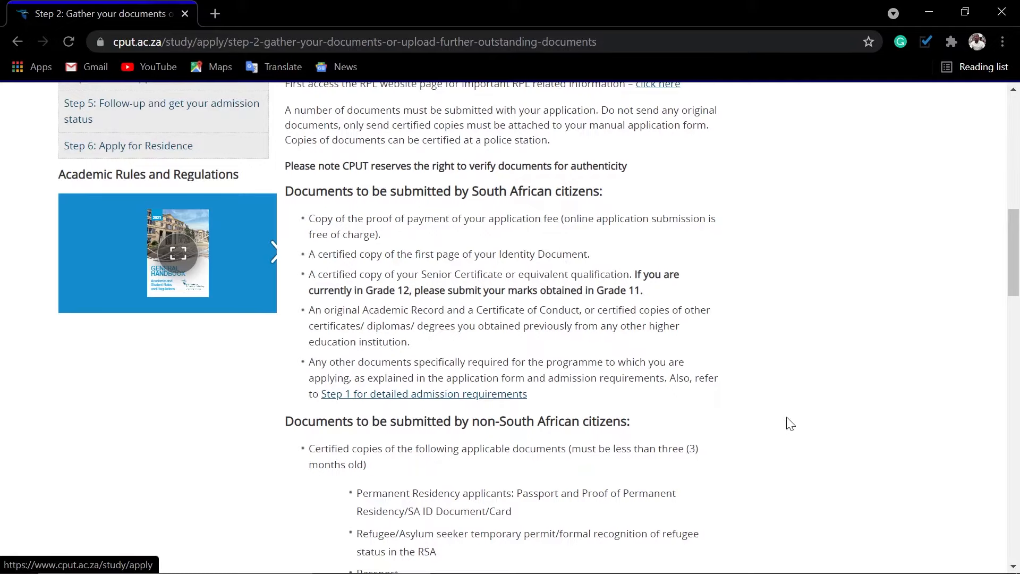
{"action": "scroll", "coordinate": [790, 426], "scroll_direction": "down", "scroll_amount": 3}
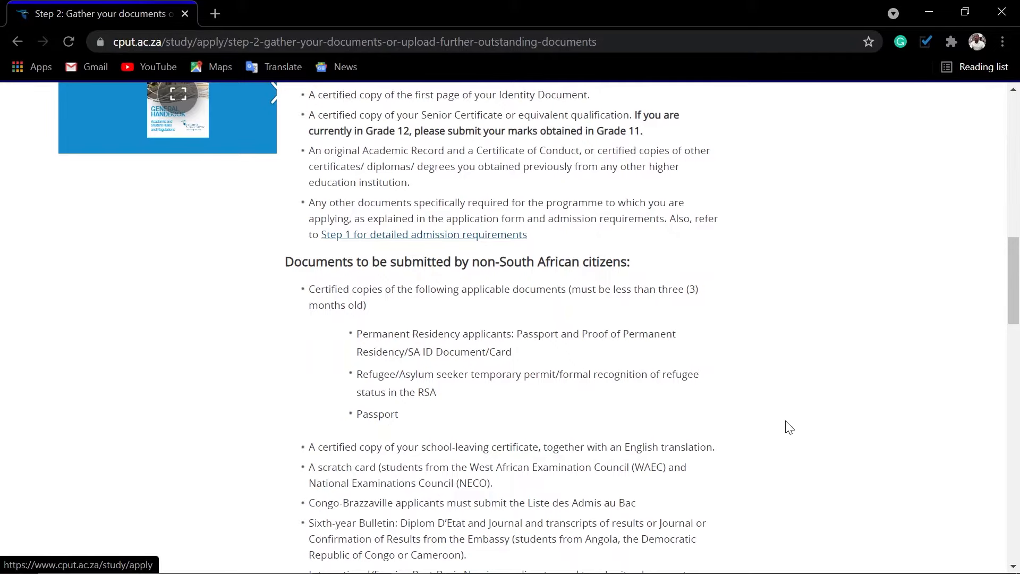
{"action": "scroll", "coordinate": [781, 436], "scroll_direction": "down", "scroll_amount": 6}
{"action": "scroll", "coordinate": [776, 445], "scroll_direction": "down", "scroll_amount": 2}
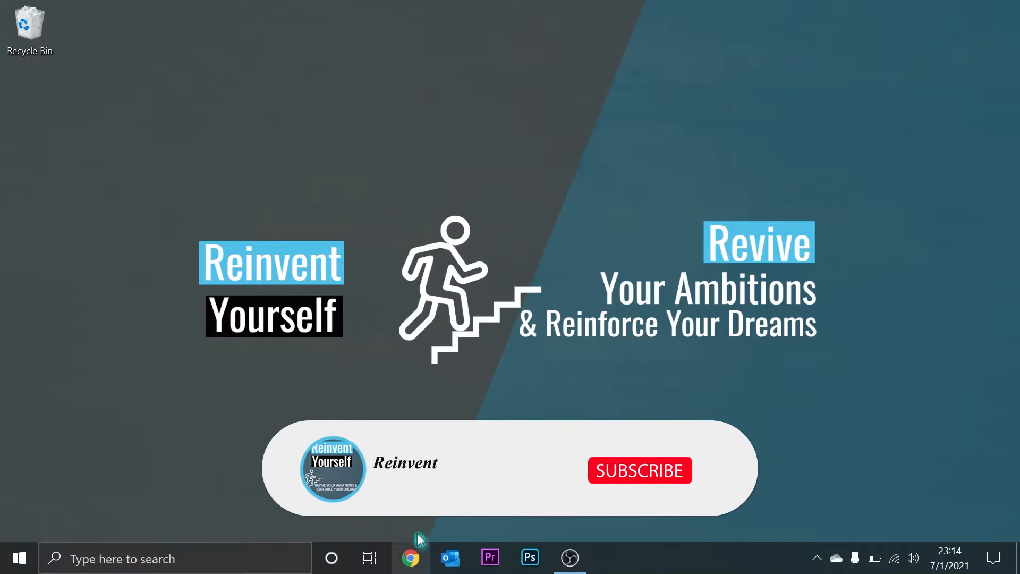
{"action": "left_click", "coordinate": [410, 557]}
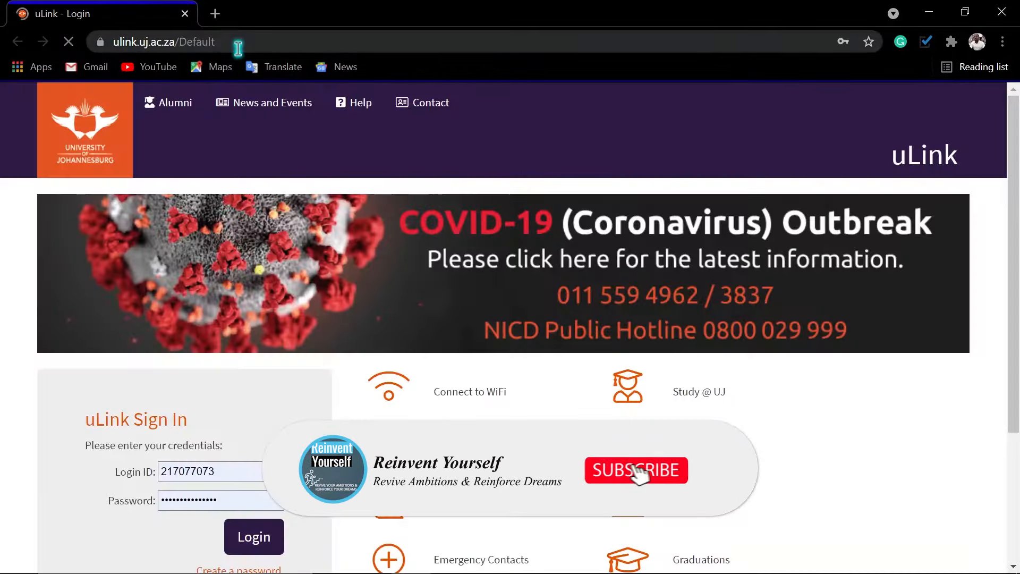
{"action": "left_click", "coordinate": [234, 42]}
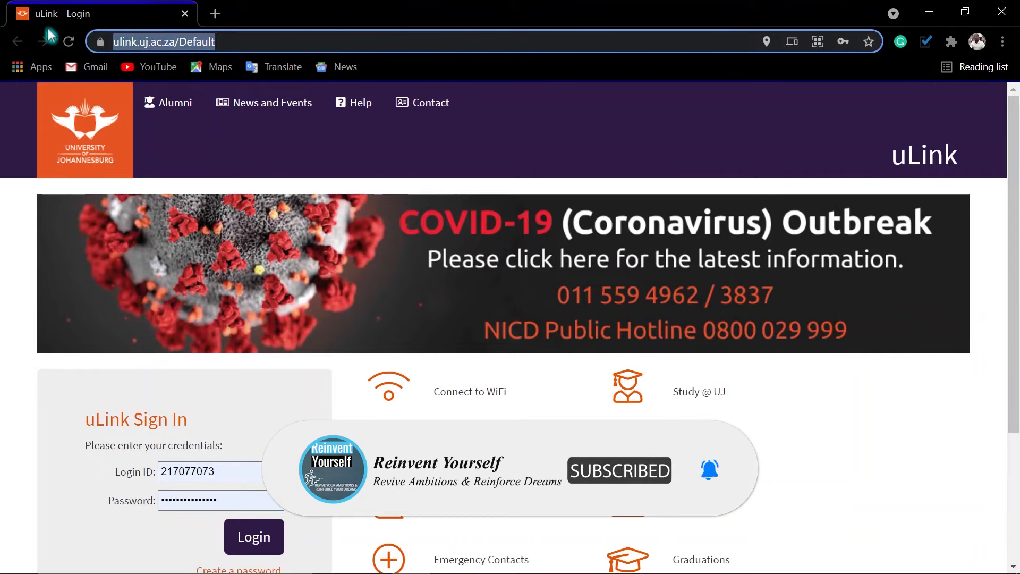
{"action": "type", "text": "www"}
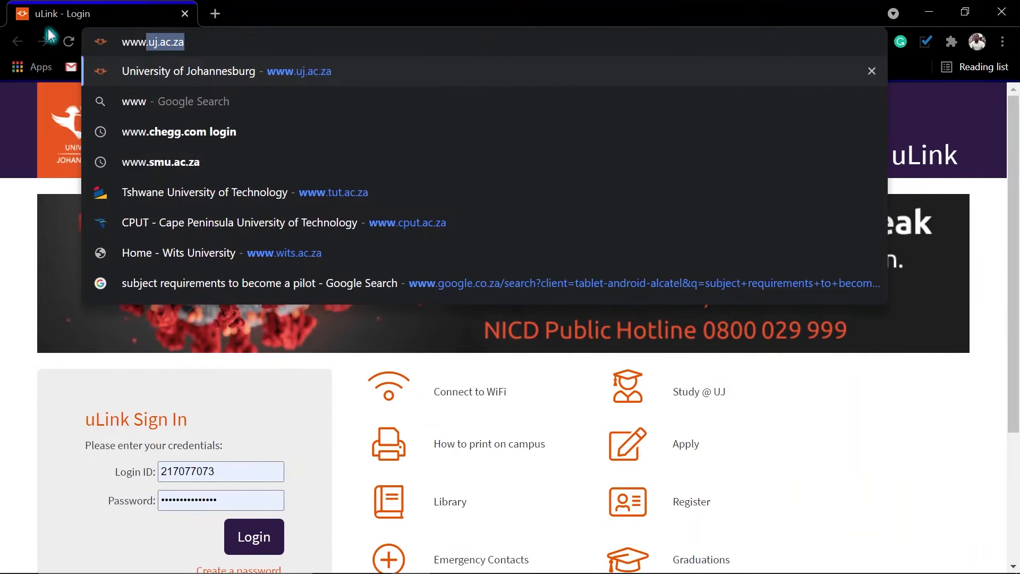
{"action": "type", "text": ".cput"}
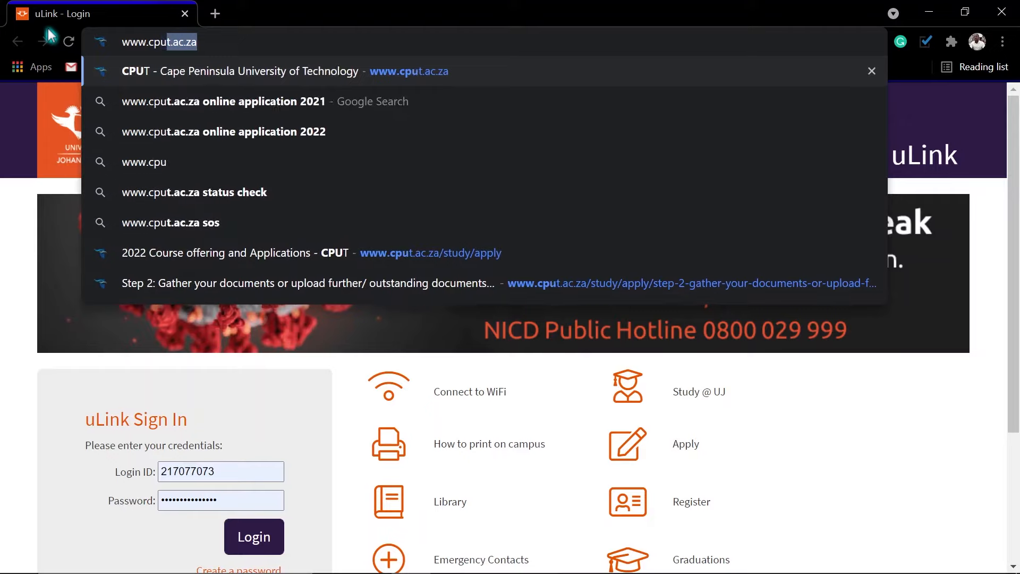
{"action": "type", "text": ".ac.za"}
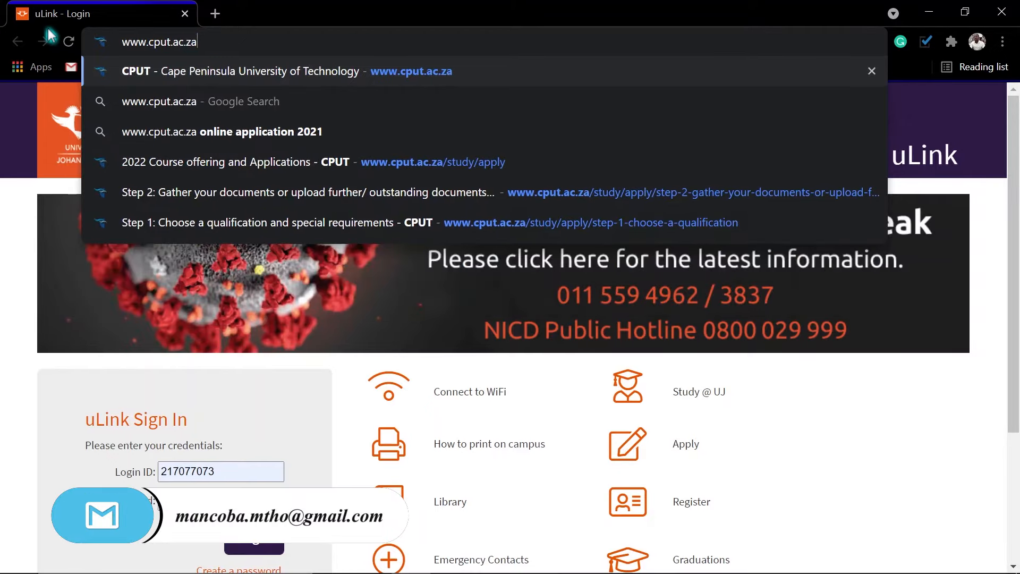
{"action": "key", "text": "Return"}
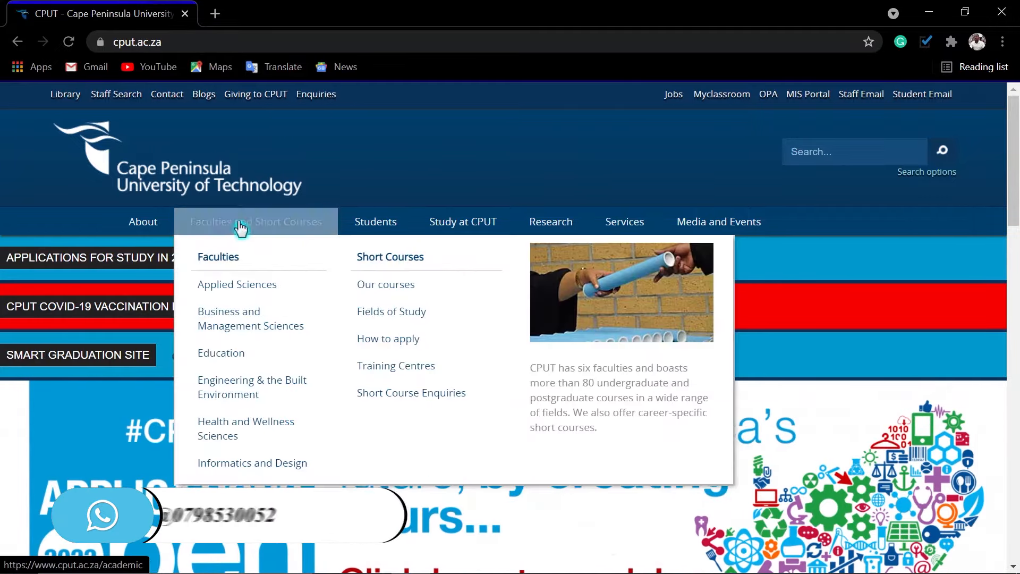
{"action": "mouse_move", "coordinate": [453, 230]}
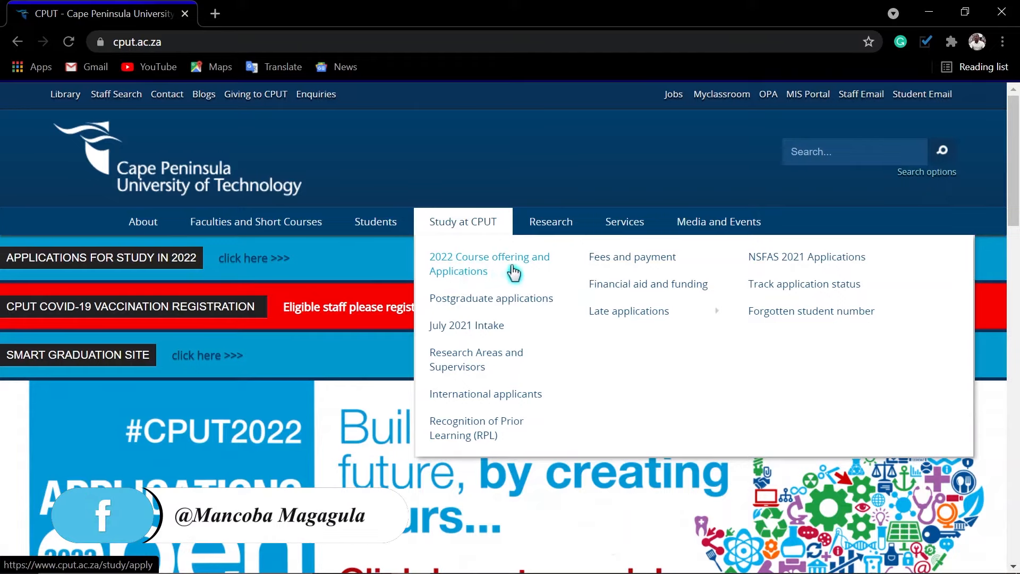
{"action": "left_click", "coordinate": [476, 265]}
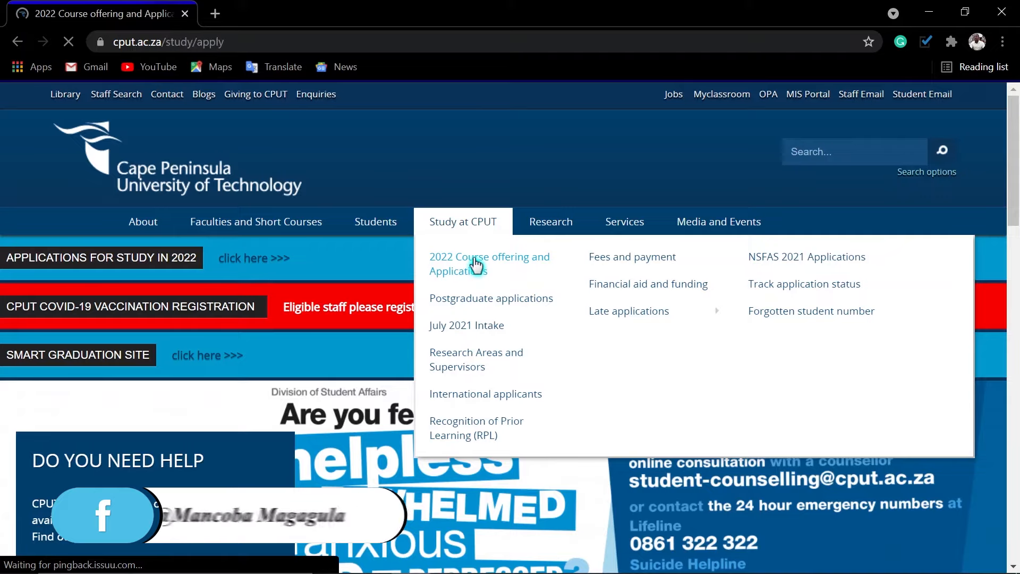
{"action": "scroll", "coordinate": [478, 264], "scroll_direction": "down", "scroll_amount": 2}
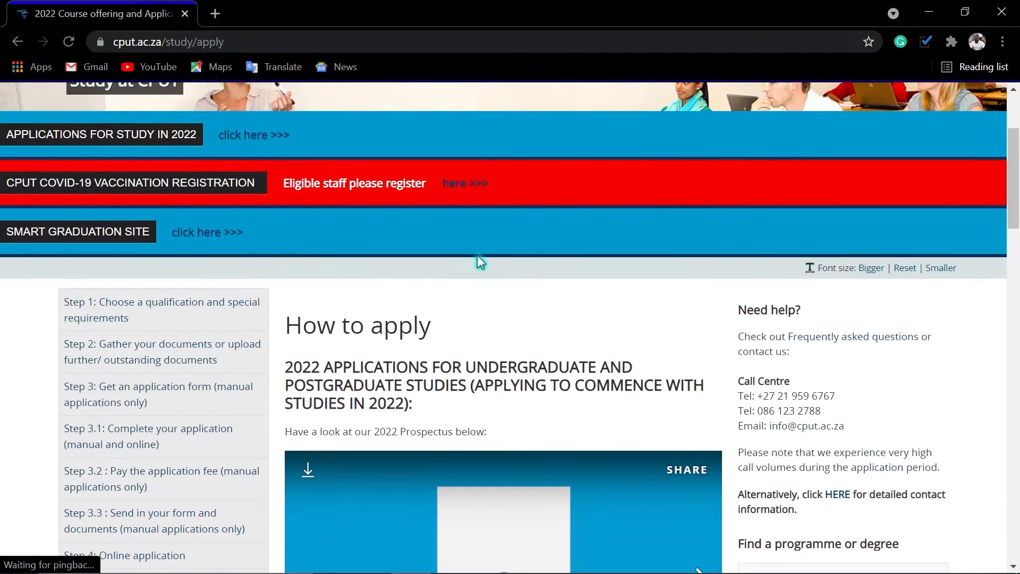
{"action": "scroll", "coordinate": [490, 244], "scroll_direction": "down", "scroll_amount": 2}
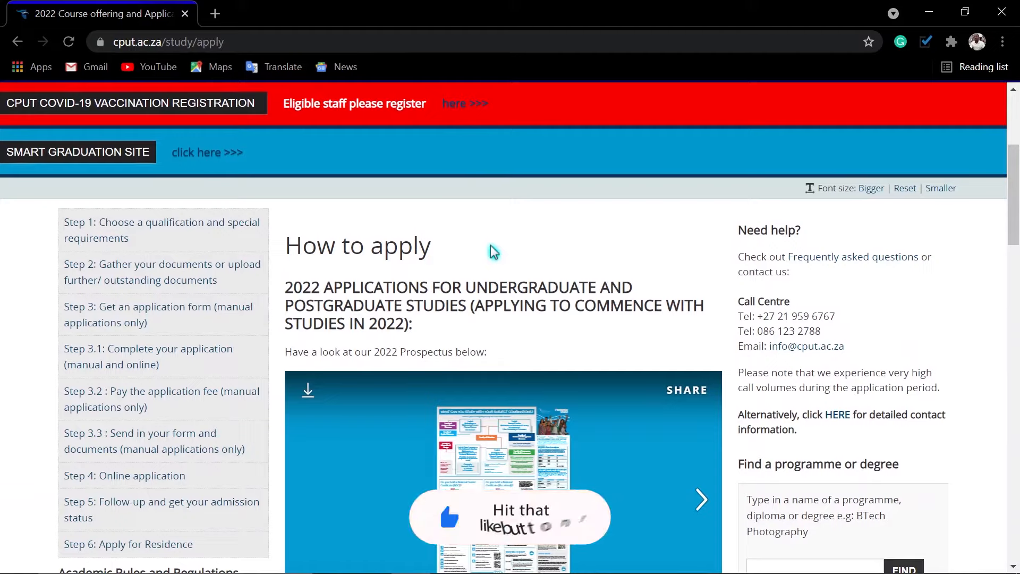
{"action": "scroll", "coordinate": [492, 251], "scroll_direction": "down", "scroll_amount": 3}
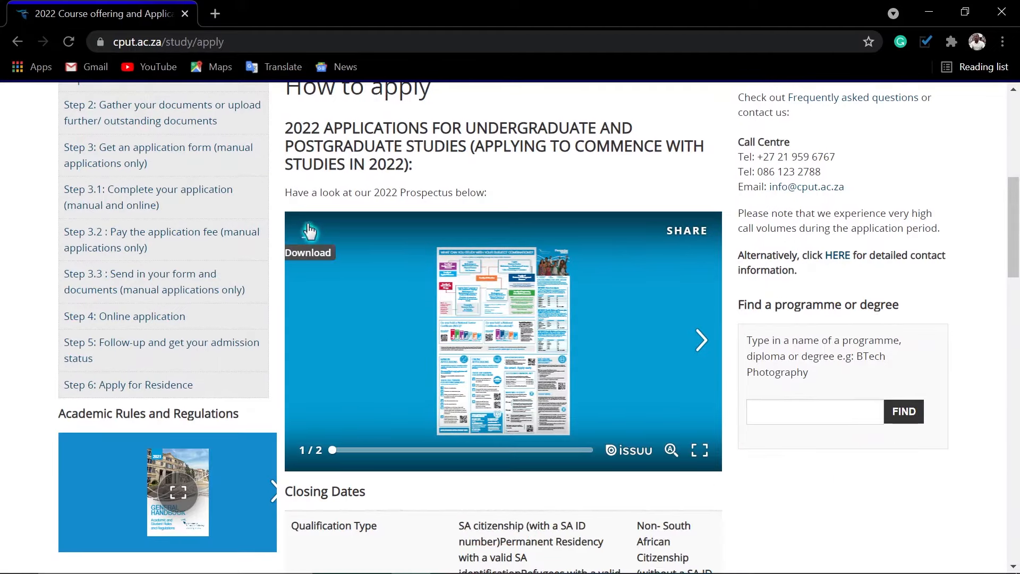
{"action": "left_click", "coordinate": [700, 450]}
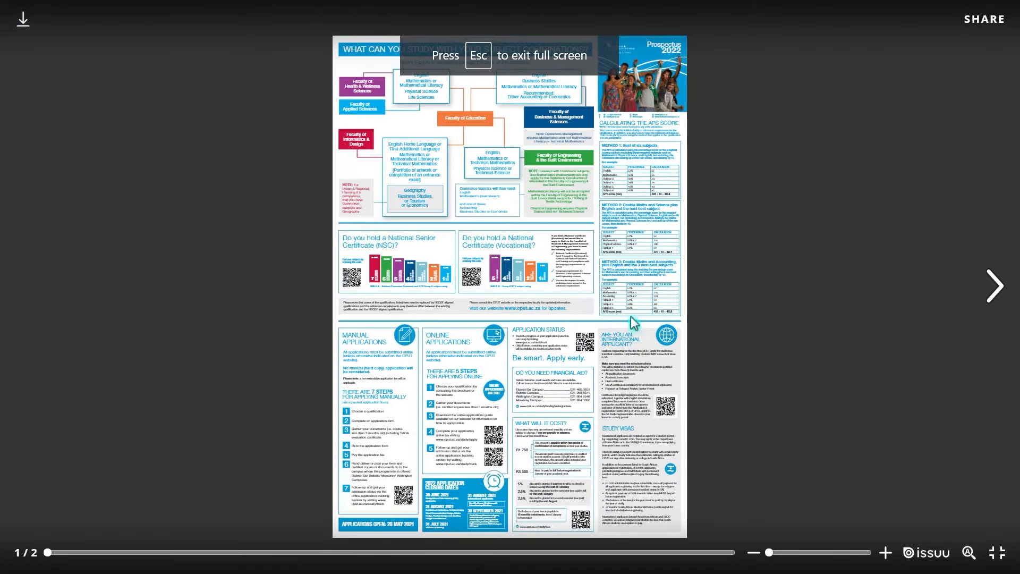
{"action": "scroll", "coordinate": [590, 291], "scroll_direction": "up", "scroll_amount": 3}
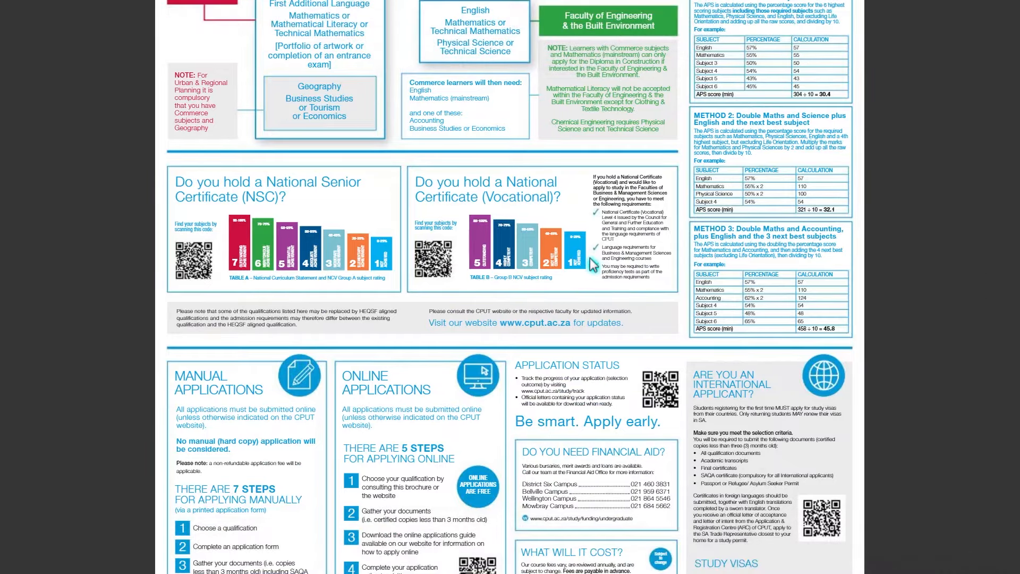
{"action": "scroll", "coordinate": [593, 264], "scroll_direction": "down", "scroll_amount": 3}
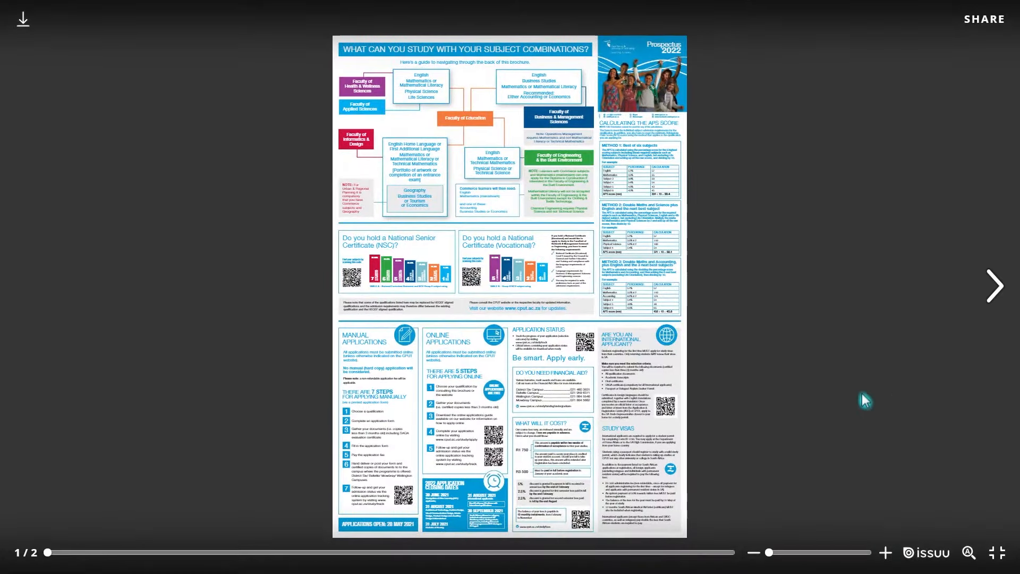
{"action": "key", "text": "Escape"}
{"action": "scroll", "coordinate": [406, 365], "scroll_direction": "down", "scroll_amount": 12}
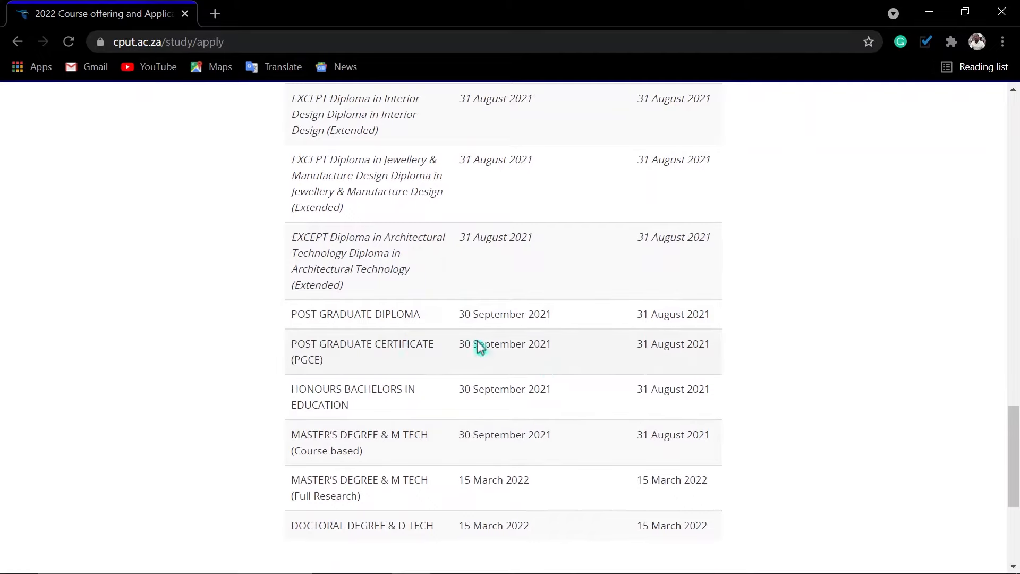
{"action": "scroll", "coordinate": [620, 298], "scroll_direction": "up", "scroll_amount": 8}
{"action": "scroll", "coordinate": [512, 169], "scroll_direction": "up", "scroll_amount": 8}
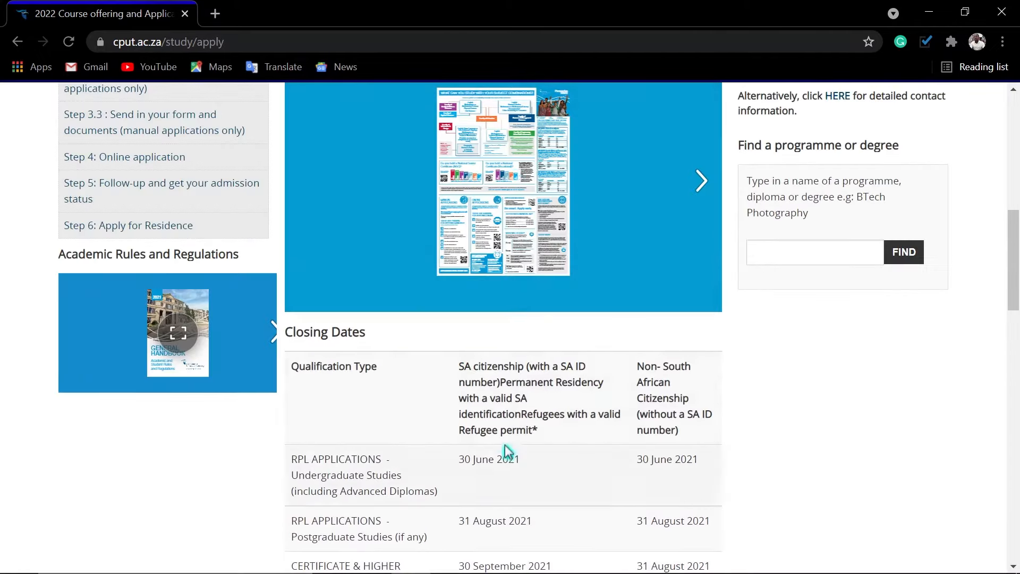
{"action": "scroll", "coordinate": [673, 429], "scroll_direction": "down", "scroll_amount": 3}
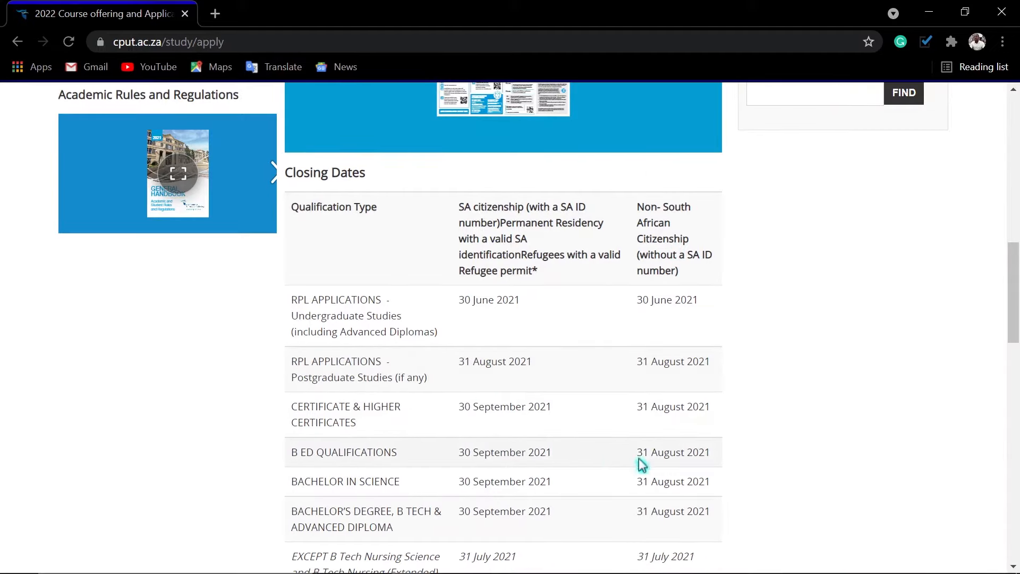
{"action": "scroll", "coordinate": [616, 492], "scroll_direction": "down", "scroll_amount": 2}
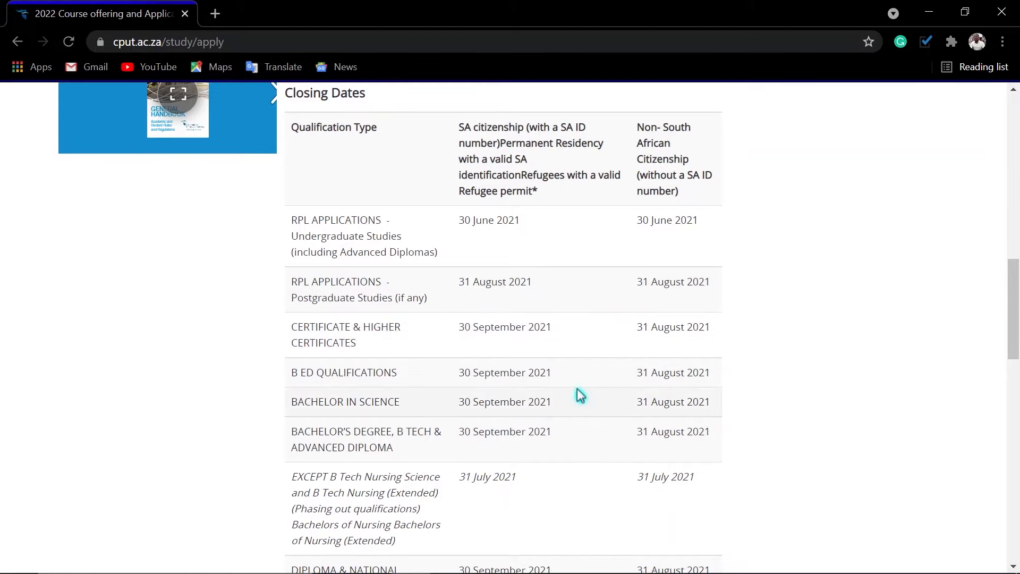
{"action": "scroll", "coordinate": [580, 396], "scroll_direction": "down", "scroll_amount": 4}
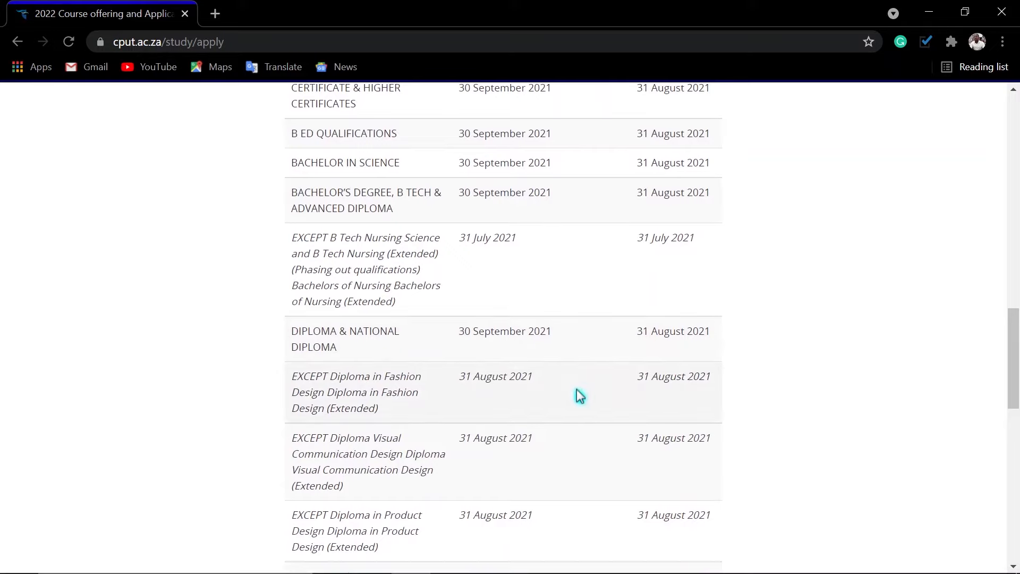
{"action": "scroll", "coordinate": [580, 396], "scroll_direction": "down", "scroll_amount": 4}
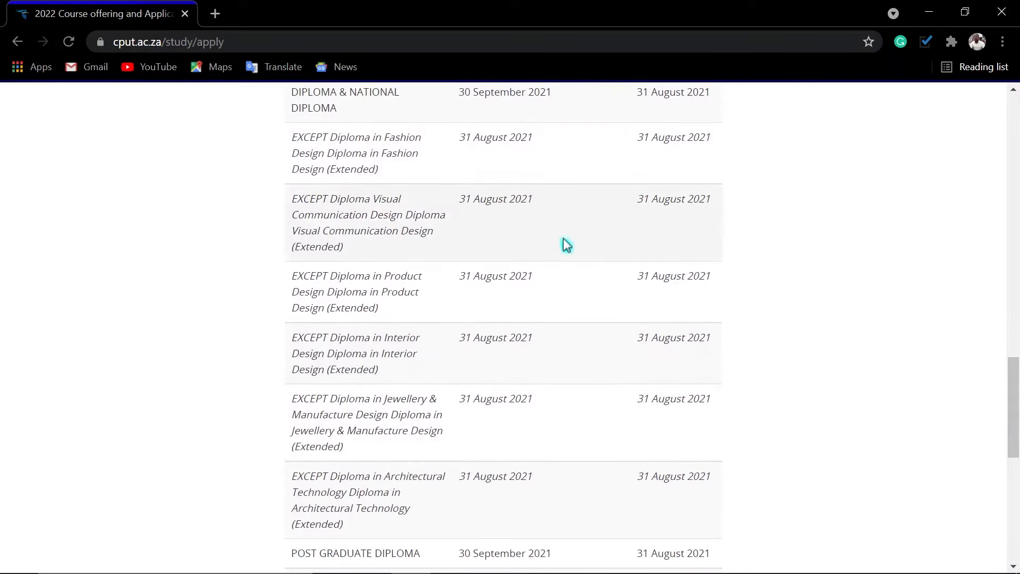
{"action": "scroll", "coordinate": [547, 360], "scroll_direction": "down", "scroll_amount": 4}
{"action": "scroll", "coordinate": [585, 391], "scroll_direction": "up", "scroll_amount": 20}
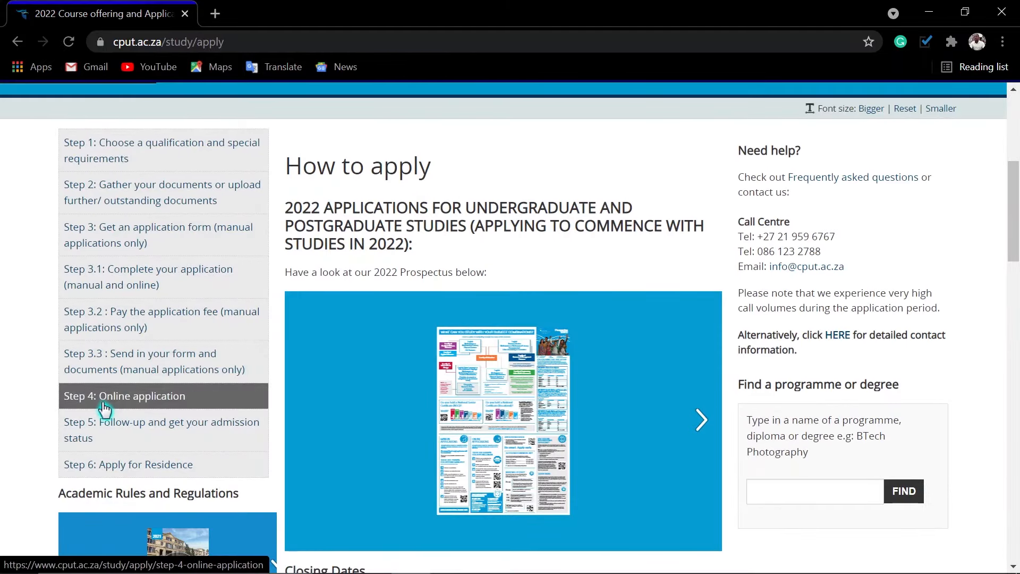
Open Step 4: Online application and follow the first 'Apply here' link for new applicants.
{"action": "left_click", "coordinate": [122, 405]}
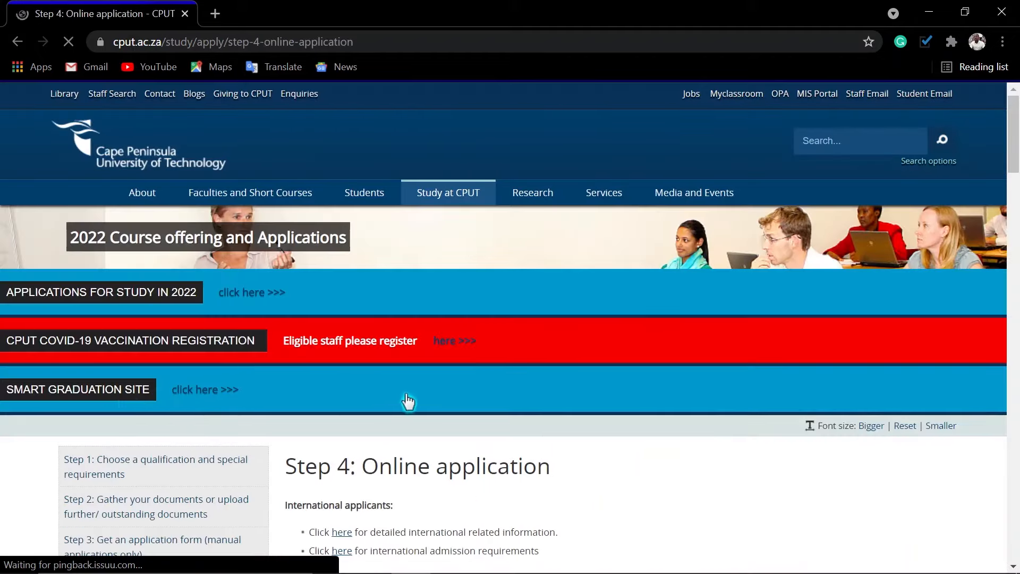
{"action": "scroll", "coordinate": [409, 397], "scroll_direction": "down", "scroll_amount": 7}
{"action": "scroll", "coordinate": [399, 305], "scroll_direction": "down", "scroll_amount": 5}
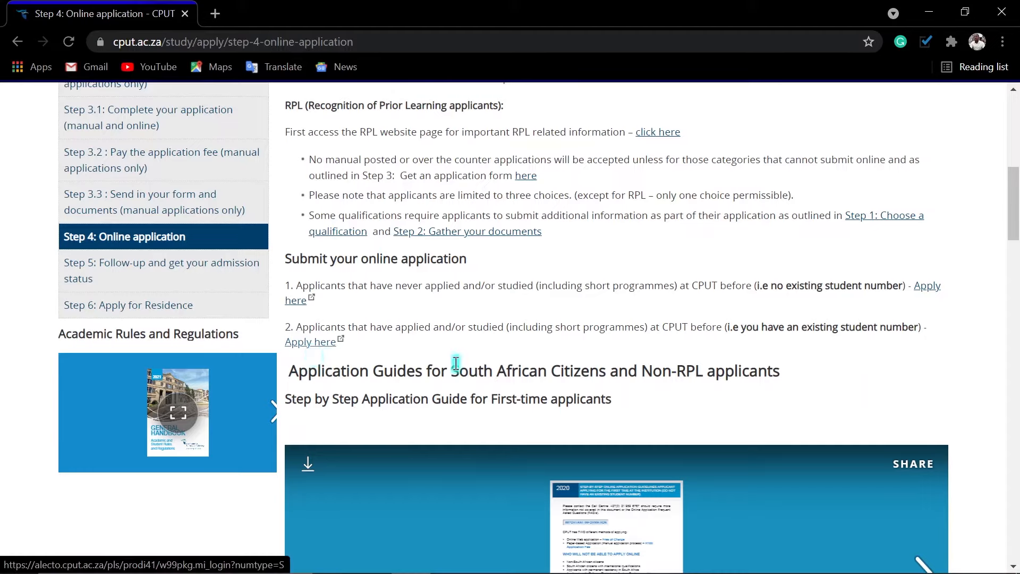
{"action": "left_click", "coordinate": [927, 291]}
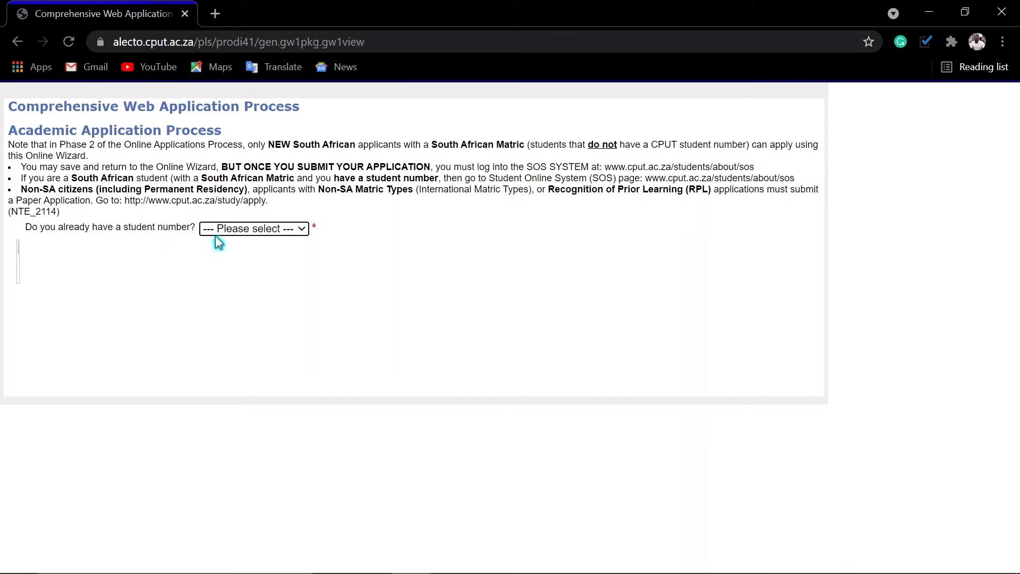
Answer No to having a student number and to returning, tick I Accept, and continue.
{"action": "left_click", "coordinate": [260, 234]}
{"action": "left_click", "coordinate": [227, 269]}
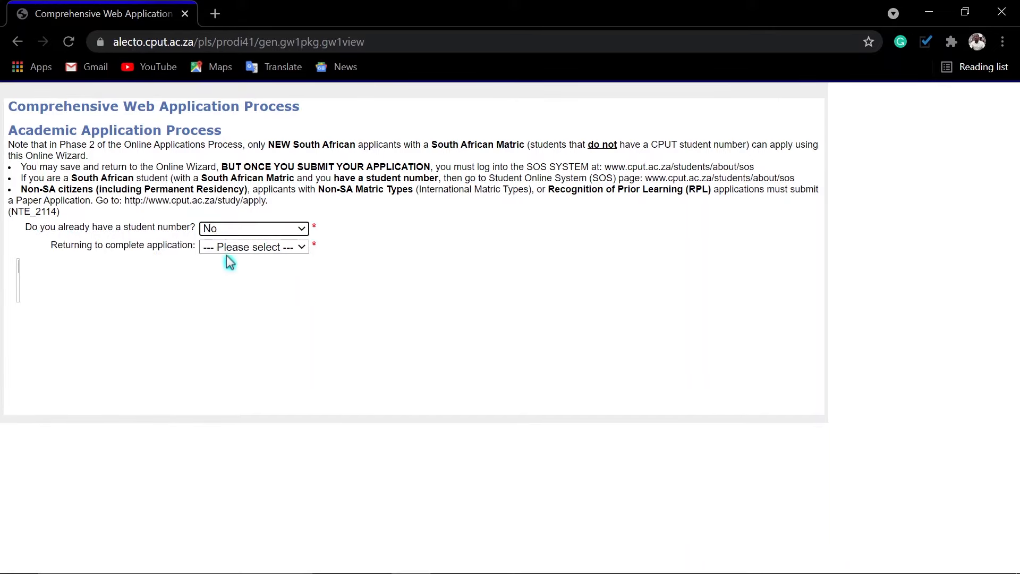
{"action": "left_click", "coordinate": [228, 249]}
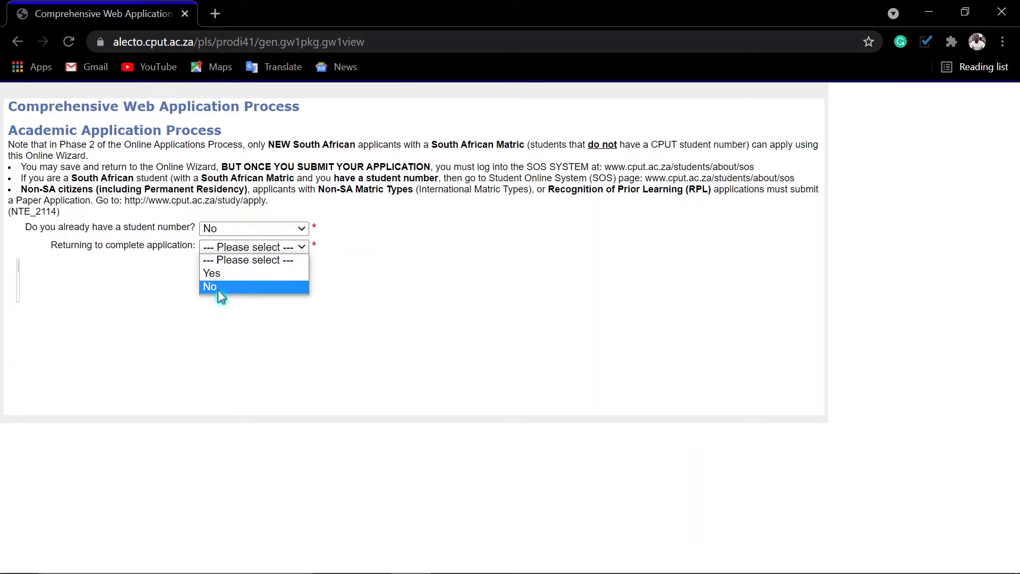
{"action": "left_click", "coordinate": [218, 289]}
{"action": "scroll", "coordinate": [221, 314], "scroll_direction": "down", "scroll_amount": 5}
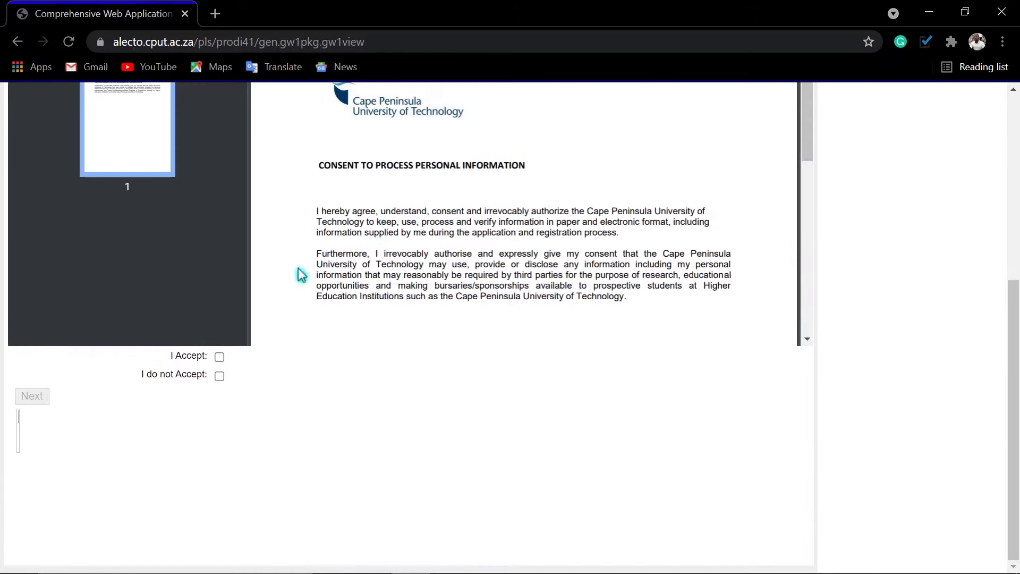
{"action": "scroll", "coordinate": [381, 227], "scroll_direction": "down", "scroll_amount": 2}
{"action": "scroll", "coordinate": [382, 227], "scroll_direction": "up", "scroll_amount": 2}
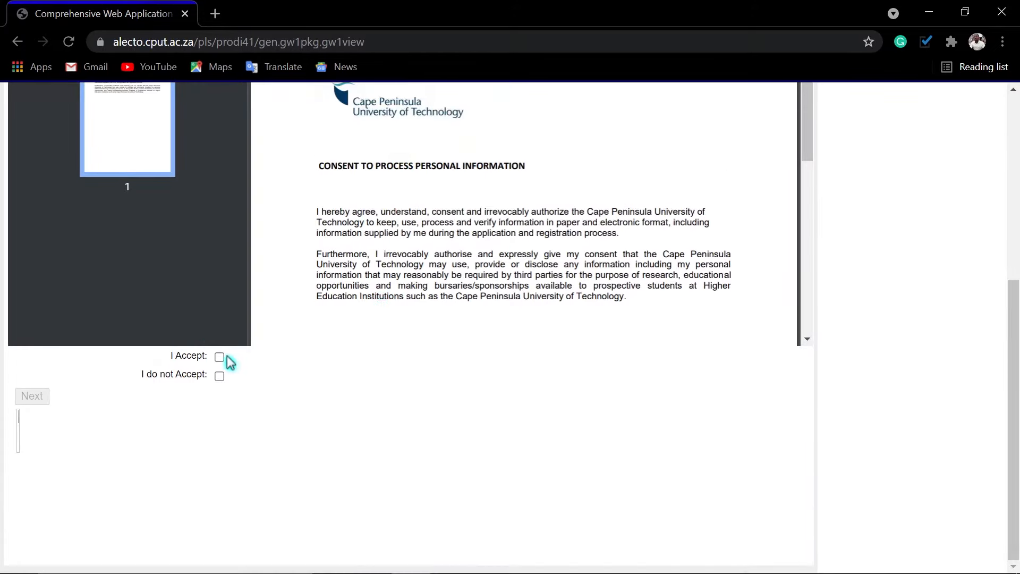
{"action": "left_click", "coordinate": [220, 357]}
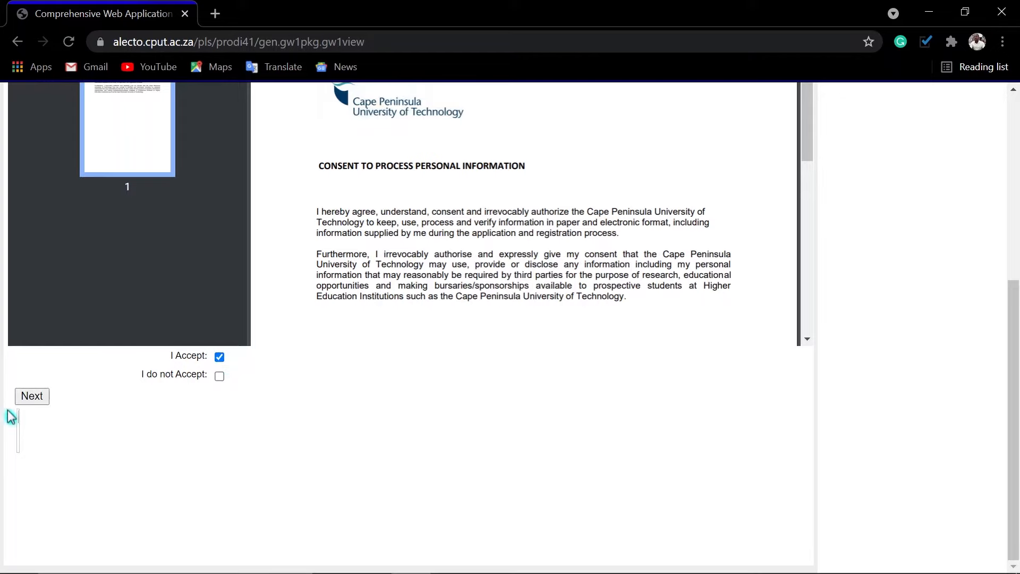
{"action": "left_click", "coordinate": [32, 397]}
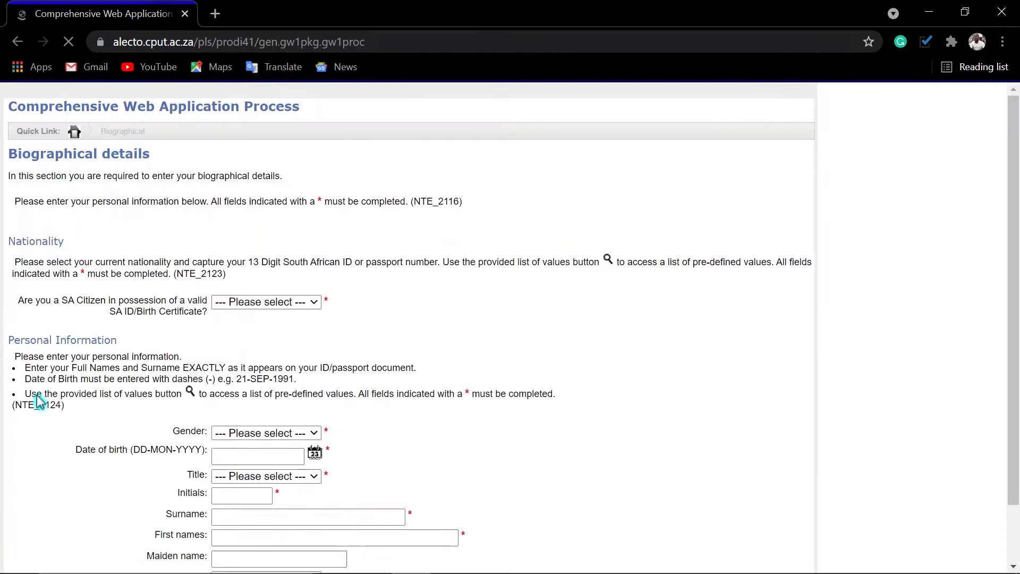
{"action": "scroll", "coordinate": [576, 344], "scroll_direction": "down", "scroll_amount": 3}
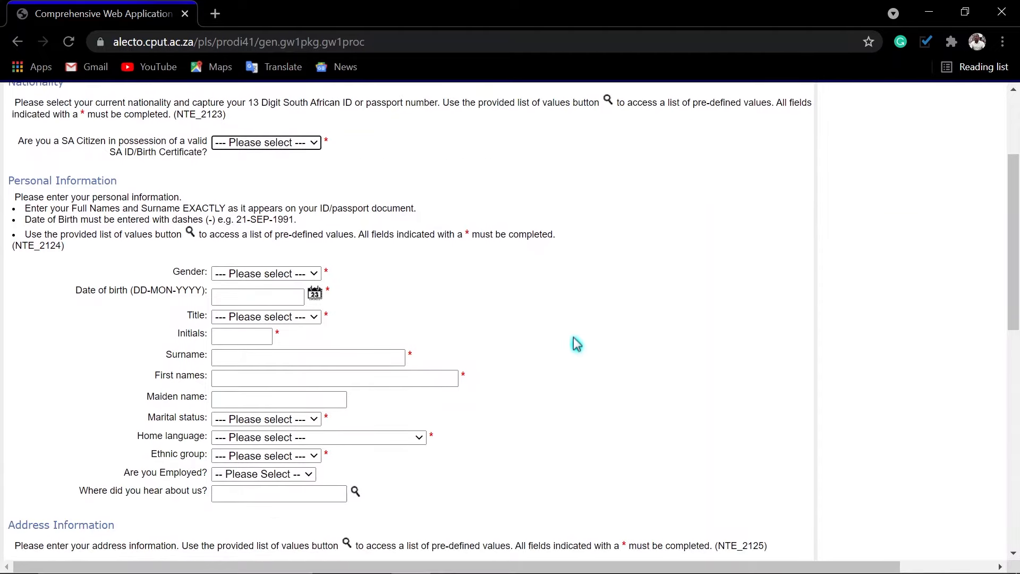
{"action": "left_click", "coordinate": [303, 143]}
{"action": "left_click", "coordinate": [253, 169]}
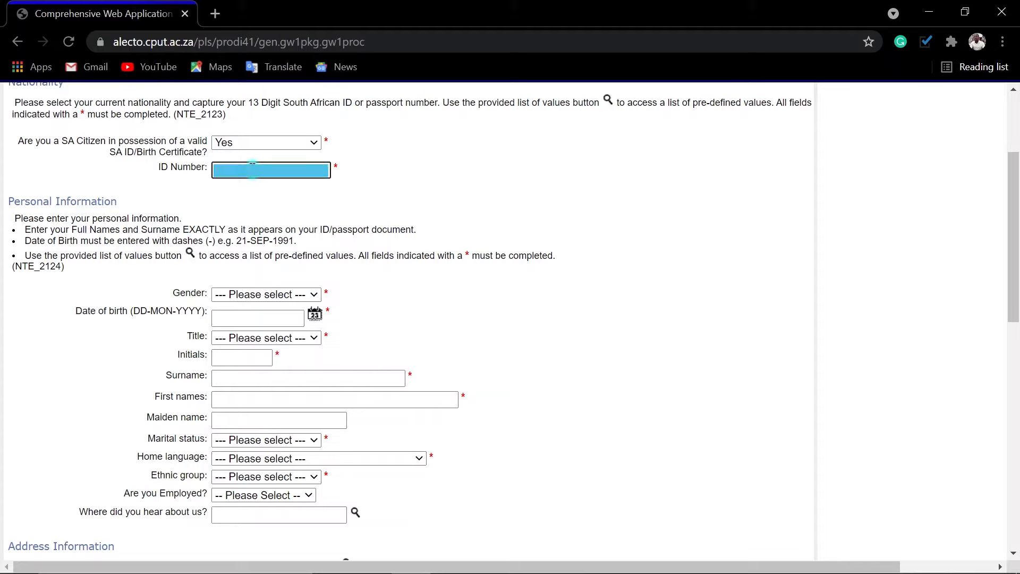
{"action": "left_click", "coordinate": [290, 298]}
{"action": "left_click", "coordinate": [231, 338]}
{"action": "left_click", "coordinate": [314, 317]}
{"action": "left_click_drag", "start_coordinate": [163, 63], "coordinate": [43, 70]}
{"action": "type", "text": "1996"}
{"action": "left_click", "coordinate": [80, 61]}
{"action": "left_click", "coordinate": [79, 73]}
{"action": "left_click", "coordinate": [159, 175]}
Set the title to MR and enter the applicant's initials and surname.
{"action": "left_click", "coordinate": [265, 337]}
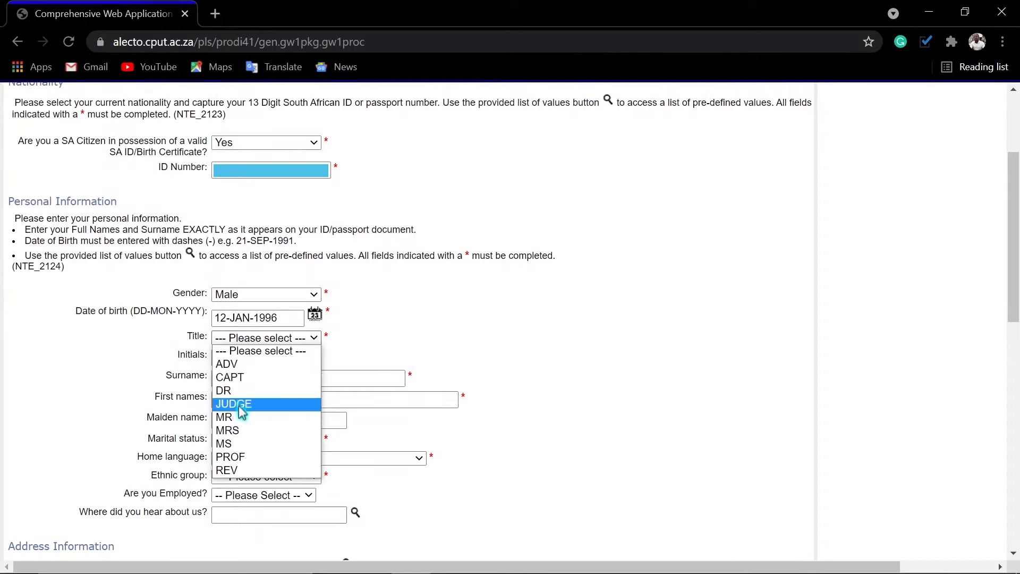
{"action": "left_click", "coordinate": [234, 417]}
{"action": "left_click", "coordinate": [238, 357]}
{"action": "key", "text": "Tab"}
{"action": "key", "text": "Tab"}
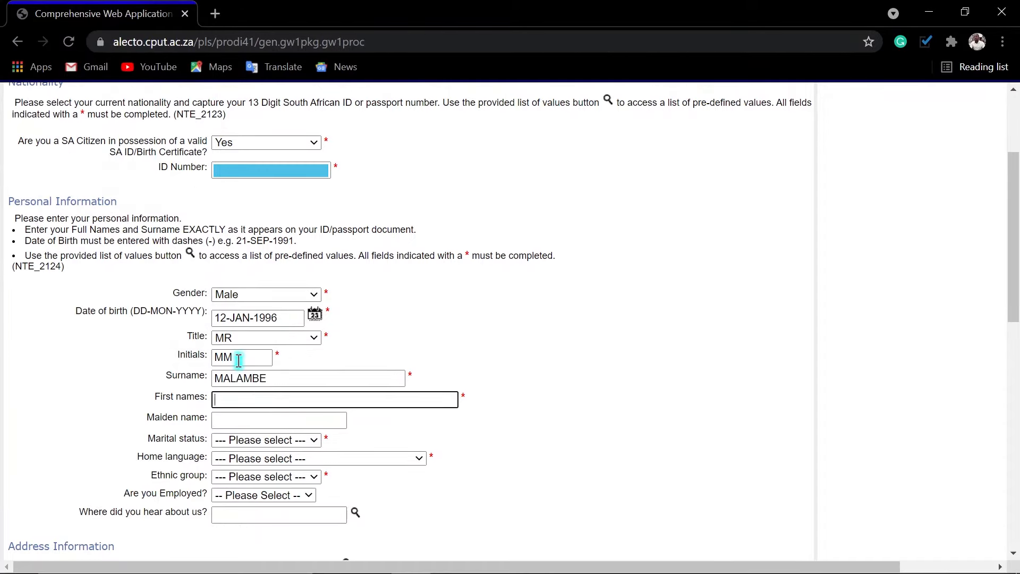
Set marital status Single, home language SISWATI, ethnic group AFRICAN, and employment No.
{"action": "left_click", "coordinate": [265, 439]}
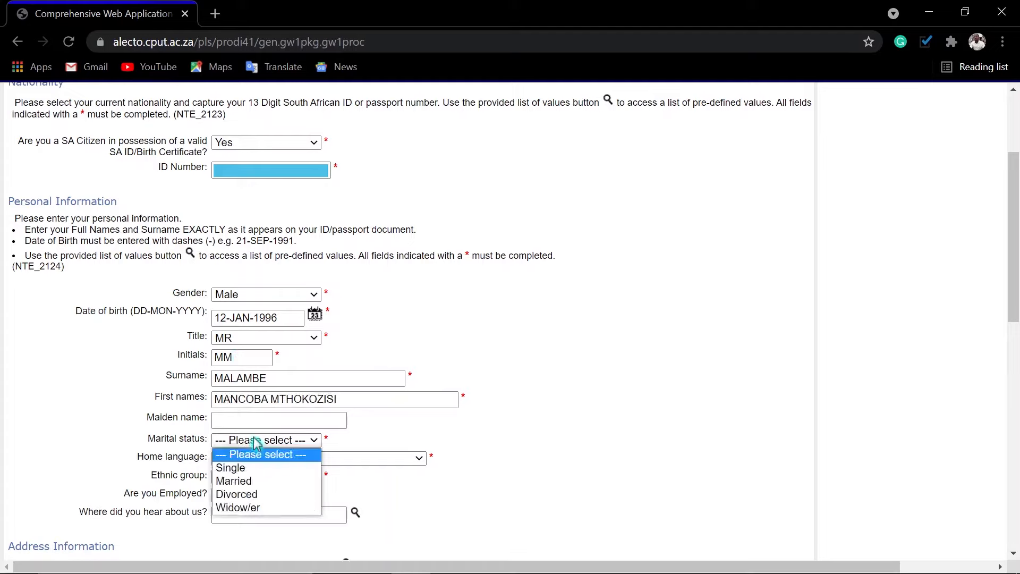
{"action": "left_click", "coordinate": [234, 464]}
{"action": "left_click", "coordinate": [319, 457]}
{"action": "left_click", "coordinate": [239, 412]}
{"action": "left_click", "coordinate": [266, 476]}
{"action": "left_click", "coordinate": [234, 503]}
{"action": "left_click", "coordinate": [263, 495]}
{"action": "left_click", "coordinate": [233, 524]}
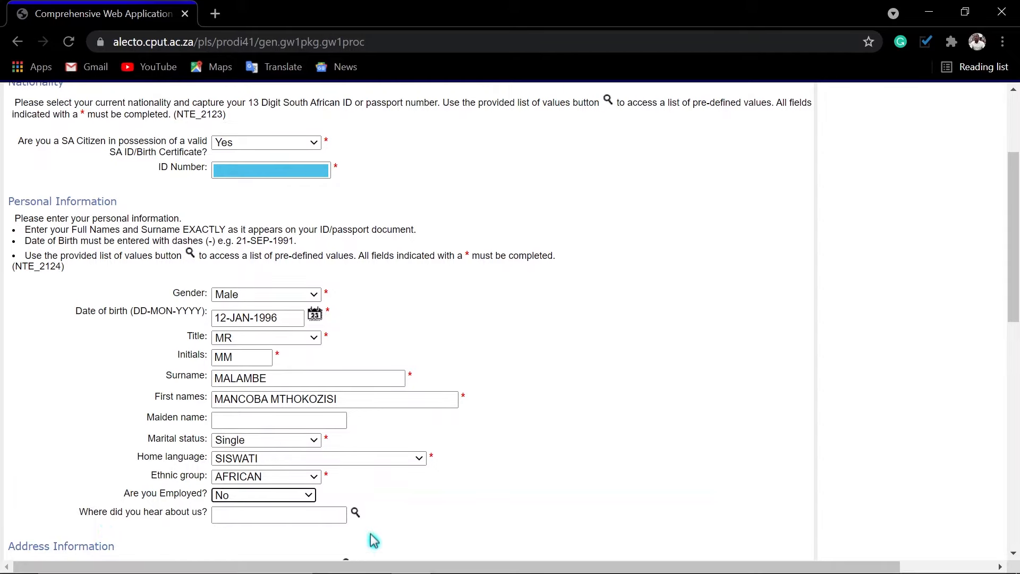
Fill the street address, work telephone and e-mail fields from Chrome's saved address suggestion.
{"action": "scroll", "coordinate": [372, 540], "scroll_direction": "down", "scroll_amount": 6}
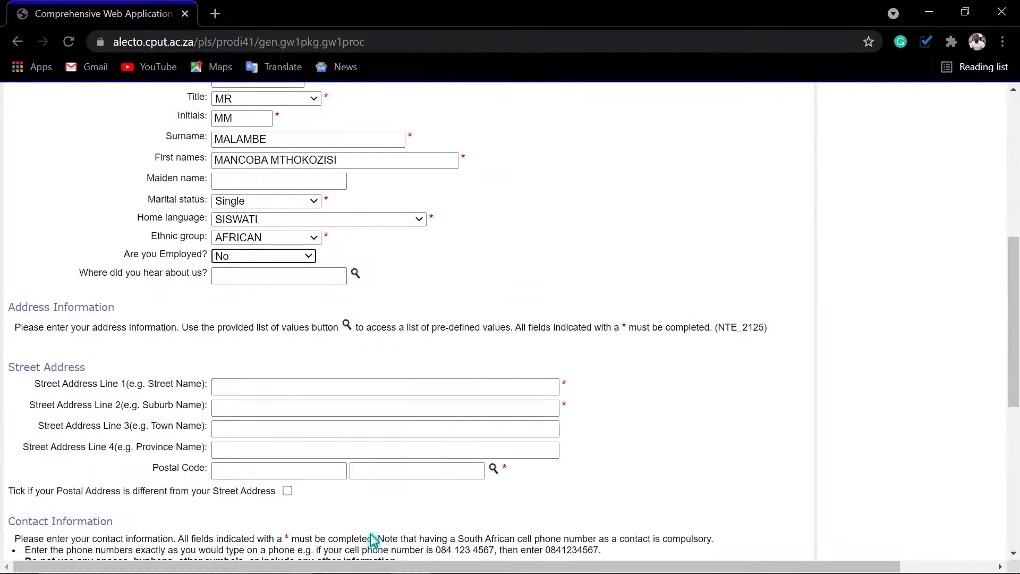
{"action": "scroll", "coordinate": [216, 328], "scroll_direction": "down", "scroll_amount": 3}
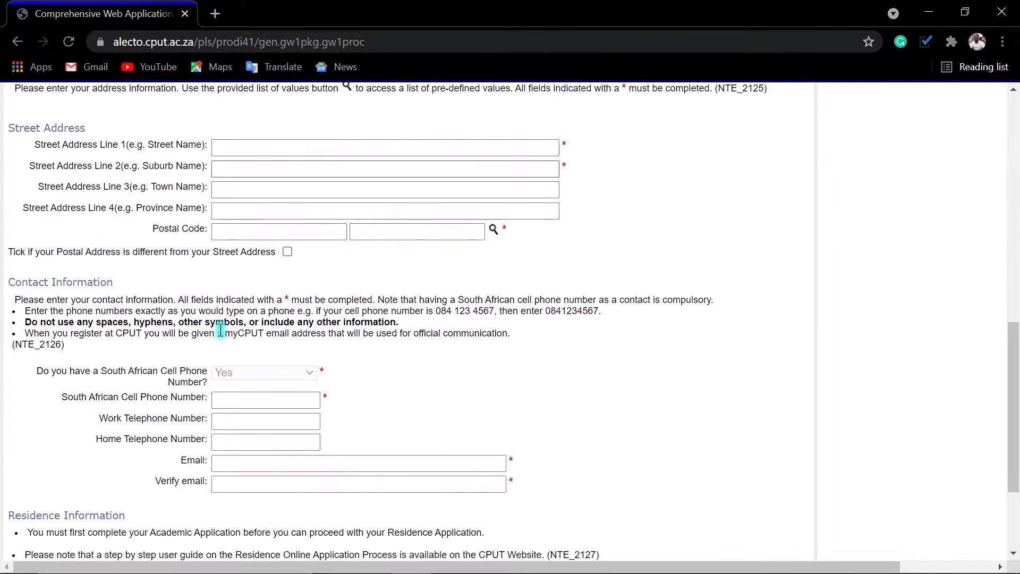
{"action": "left_click", "coordinate": [236, 153]}
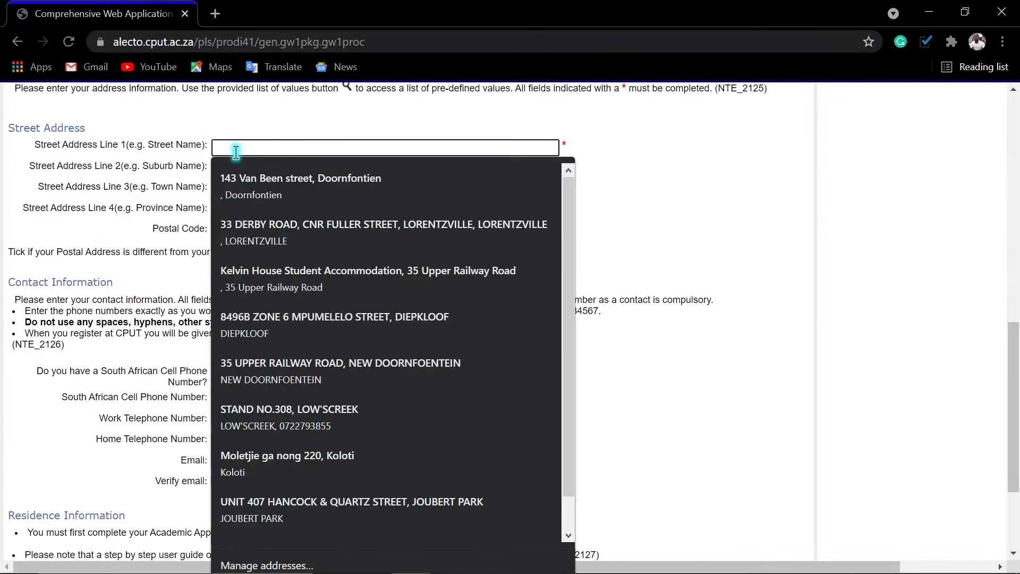
{"action": "type", "text": "33"}
{"action": "left_click", "coordinate": [294, 187]}
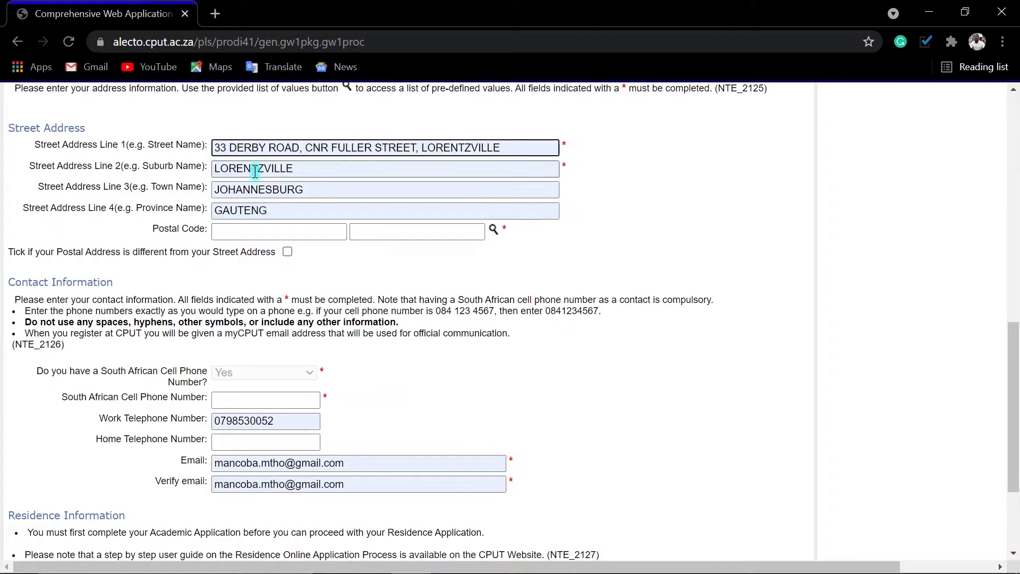
{"action": "left_click", "coordinate": [493, 229]}
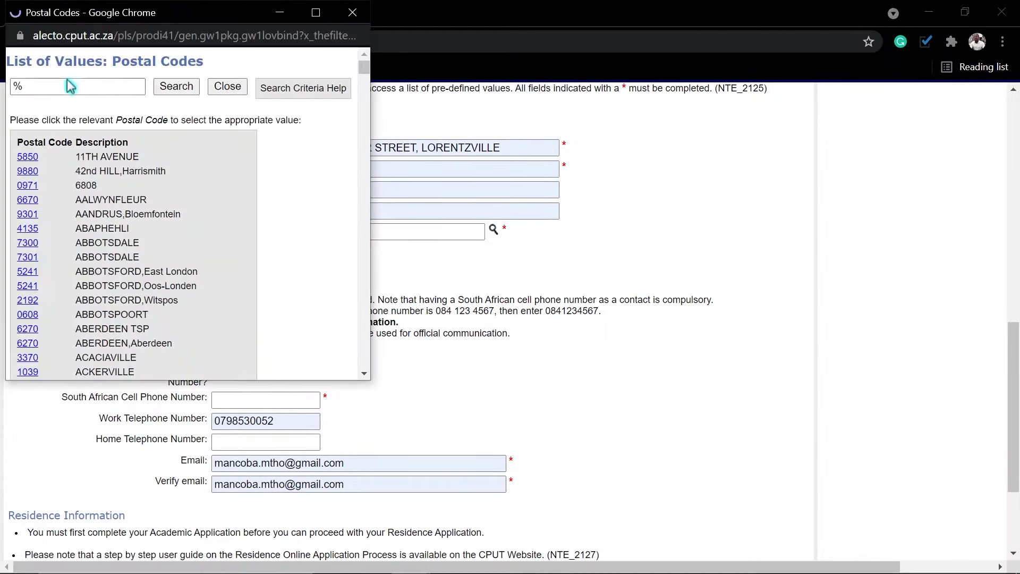
Search postal codes for Lorentzville and choose the 2094 Johannesburg match.
{"action": "left_click", "coordinate": [60, 84]}
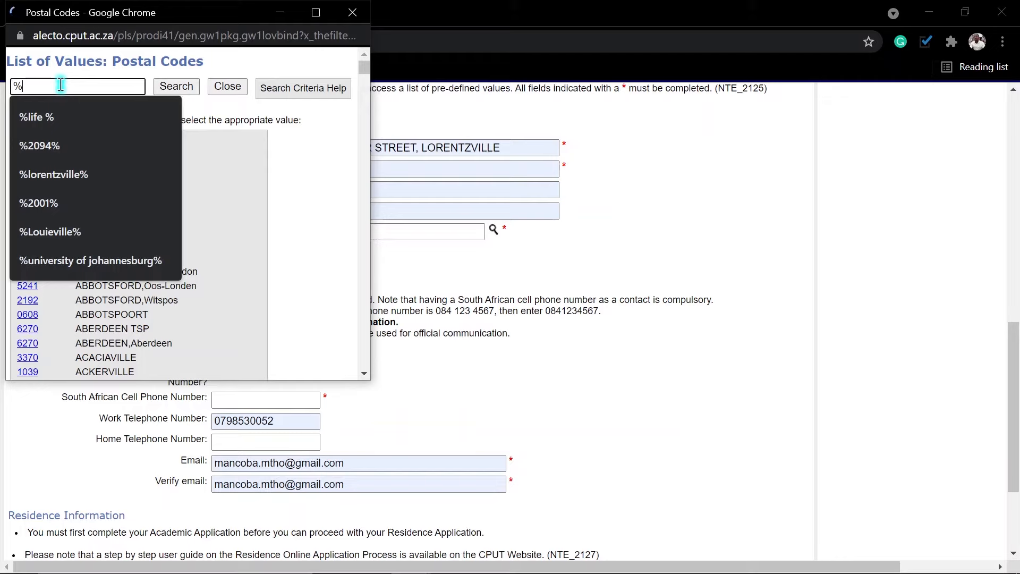
{"action": "type", "text": "lore"}
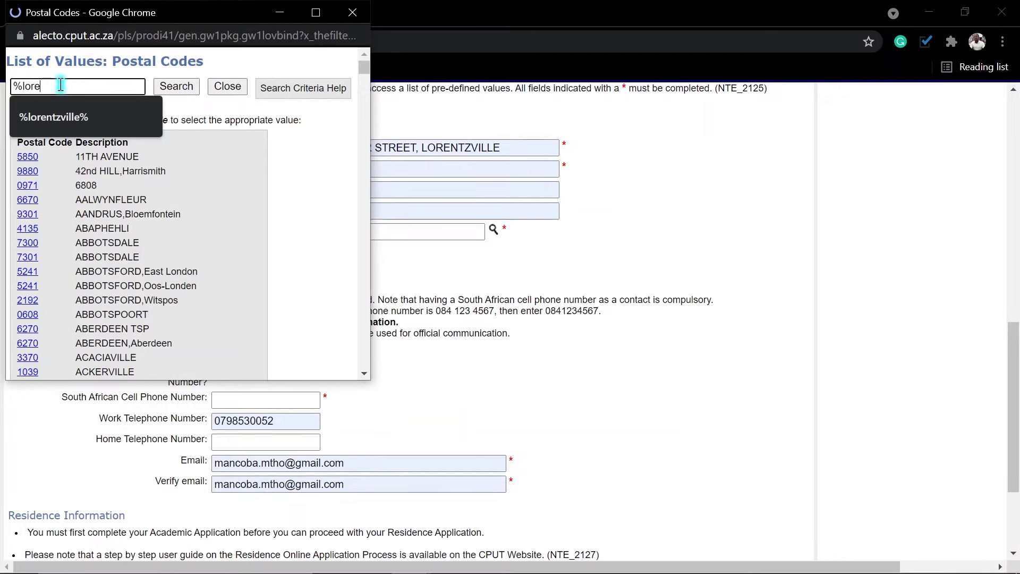
{"action": "left_click", "coordinate": [59, 116]}
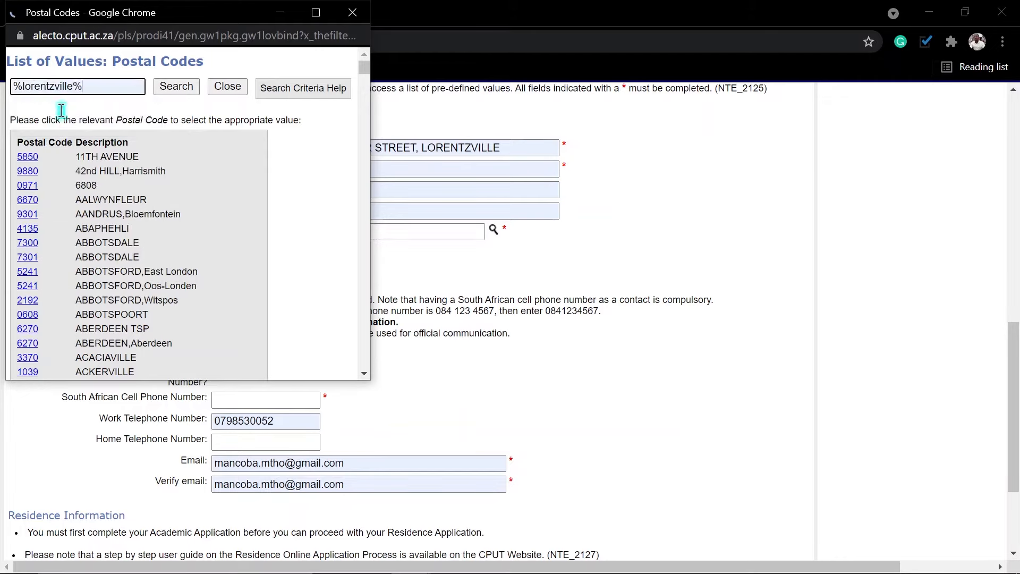
{"action": "left_click", "coordinate": [177, 89]}
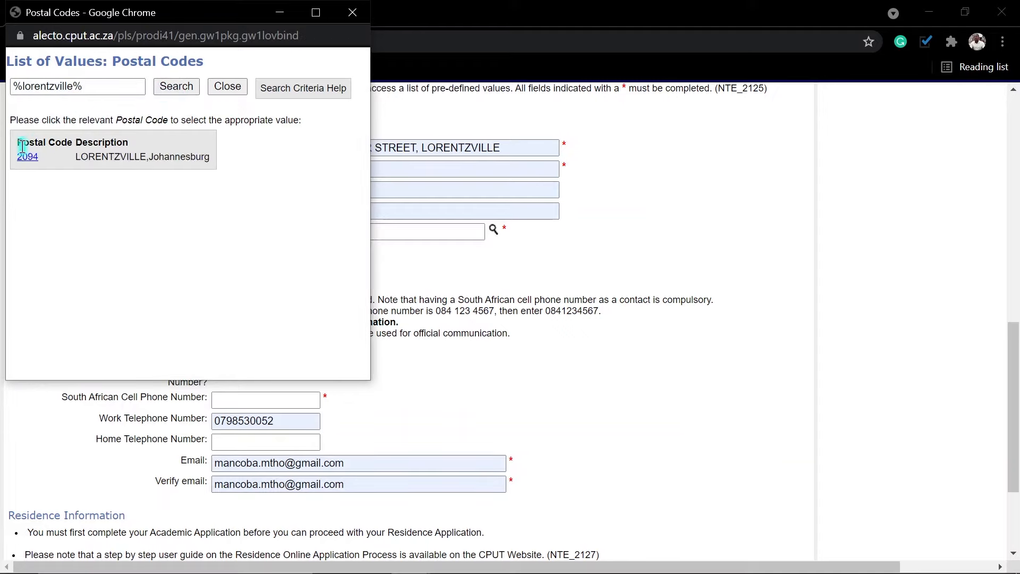
{"action": "left_click", "coordinate": [27, 158]}
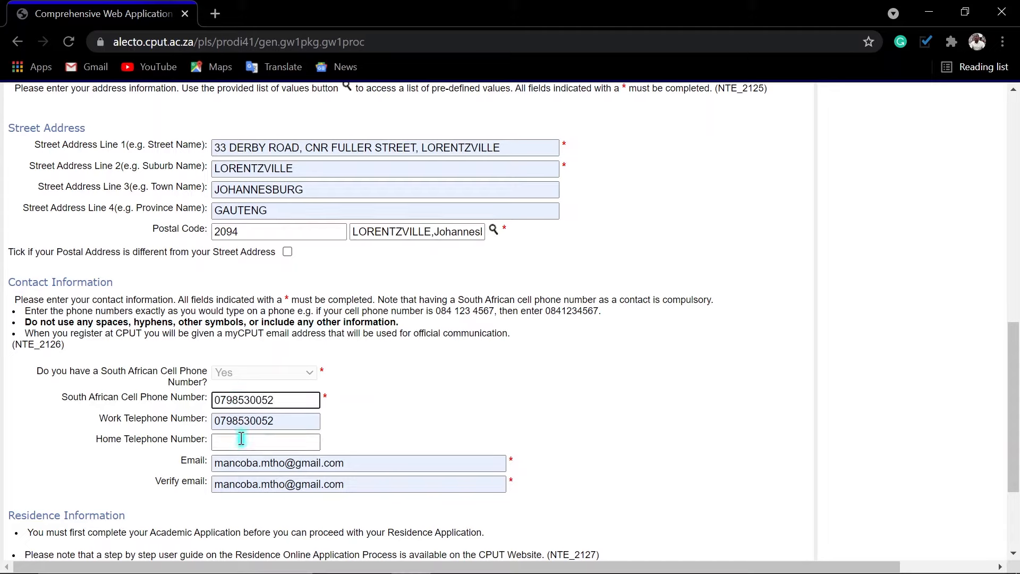
Delete the work telephone number and submit the biographical details page.
{"action": "left_click_drag", "start_coordinate": [280, 425], "coordinate": [110, 438]}
{"action": "key", "text": "BackSpace"}
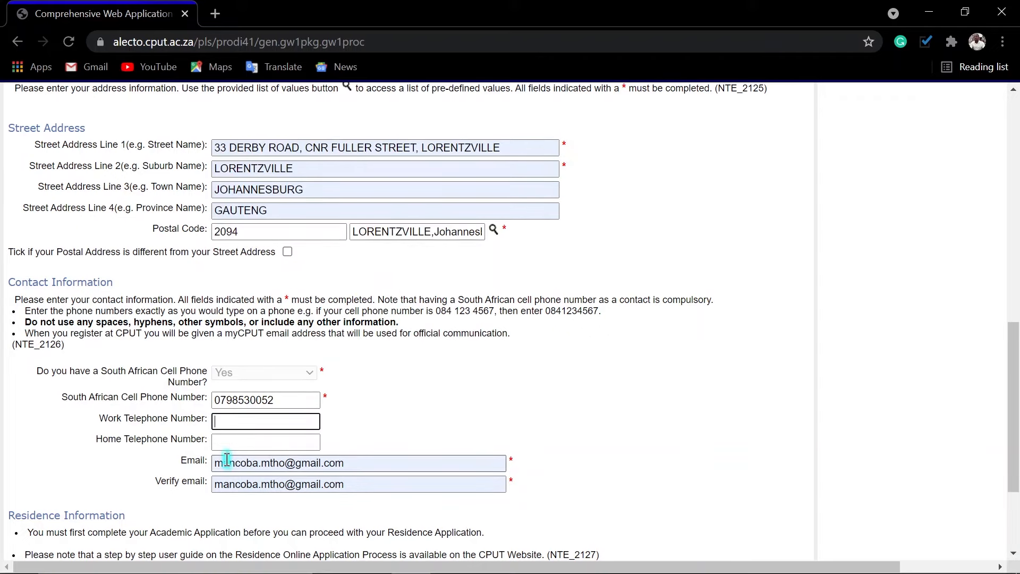
{"action": "scroll", "coordinate": [313, 487], "scroll_direction": "down", "scroll_amount": 2}
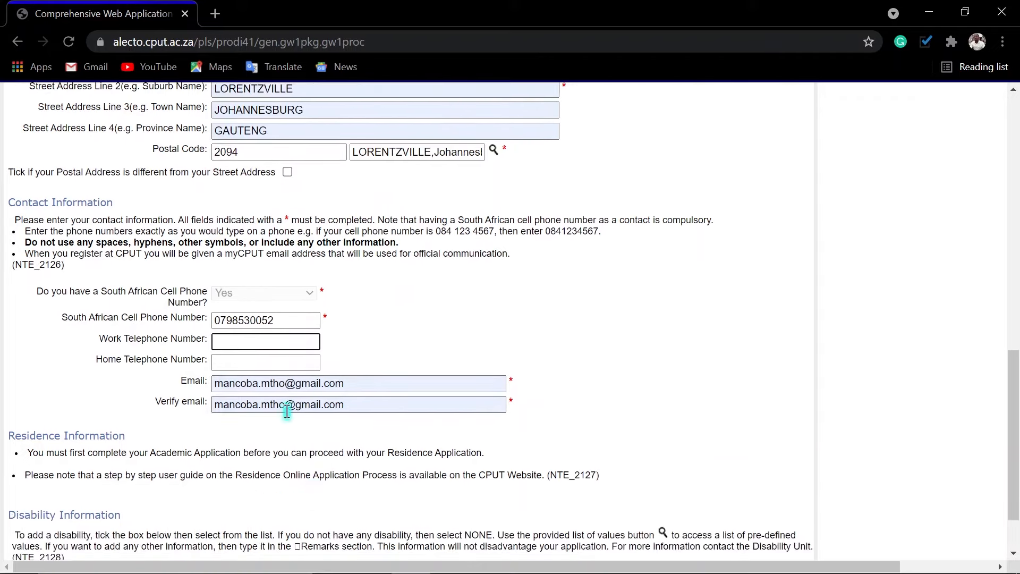
{"action": "scroll", "coordinate": [300, 422], "scroll_direction": "down", "scroll_amount": 2}
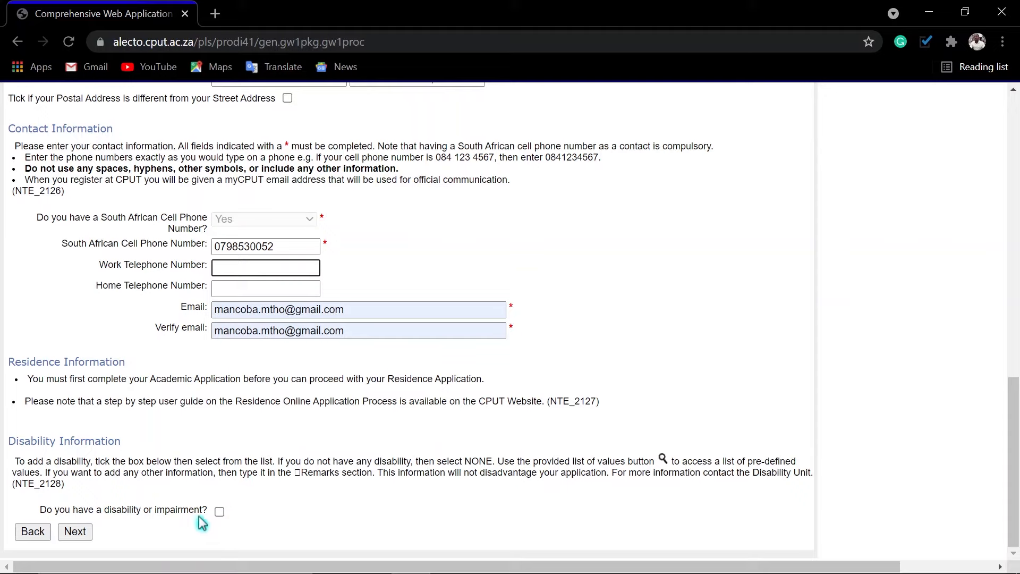
{"action": "left_click", "coordinate": [76, 532]}
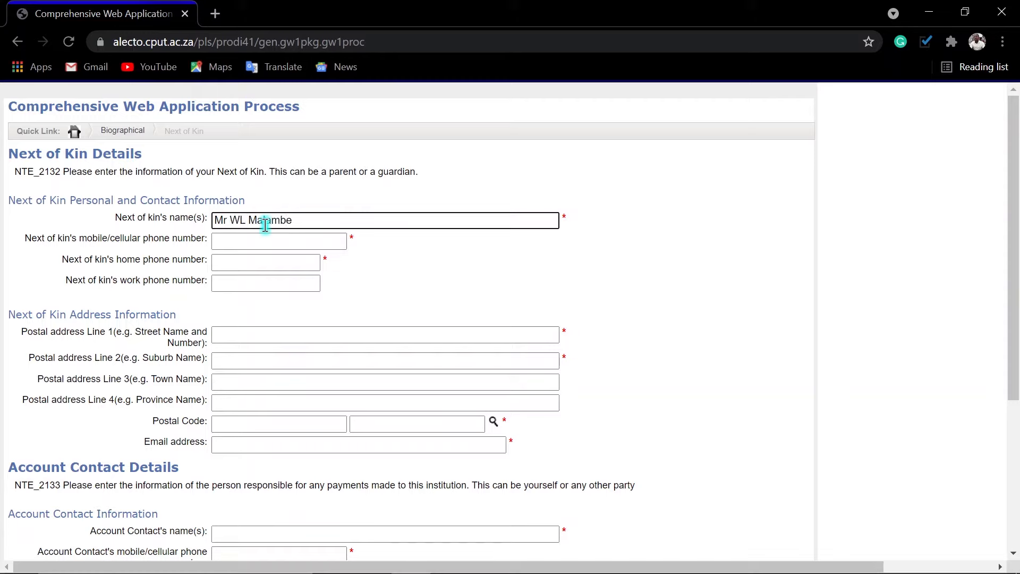
Enter the next of kin's mobile number and autofill their postal address.
{"action": "key", "text": "Tab"}
{"action": "type", "text": "07227"}
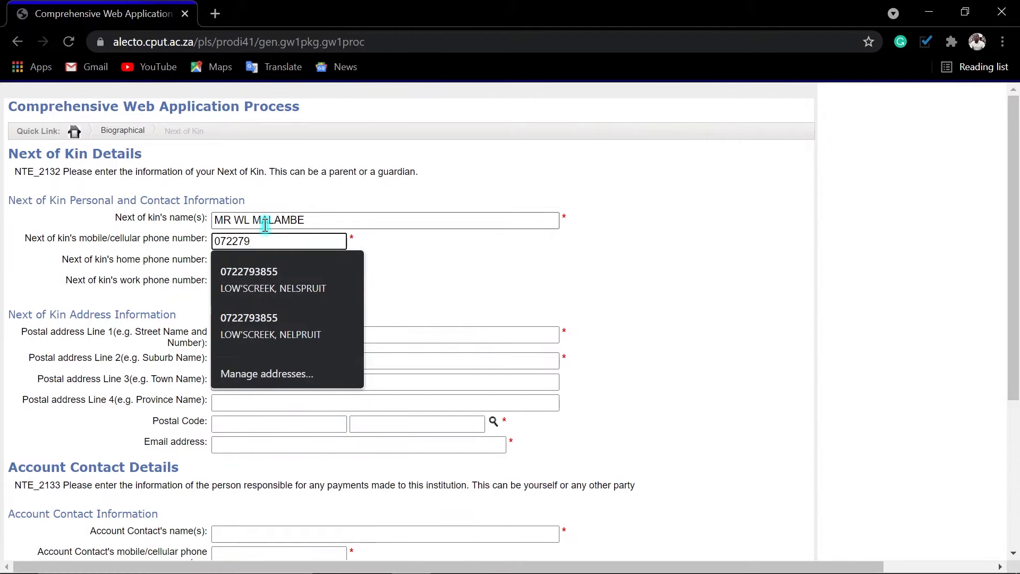
{"action": "key", "text": "Tab"}
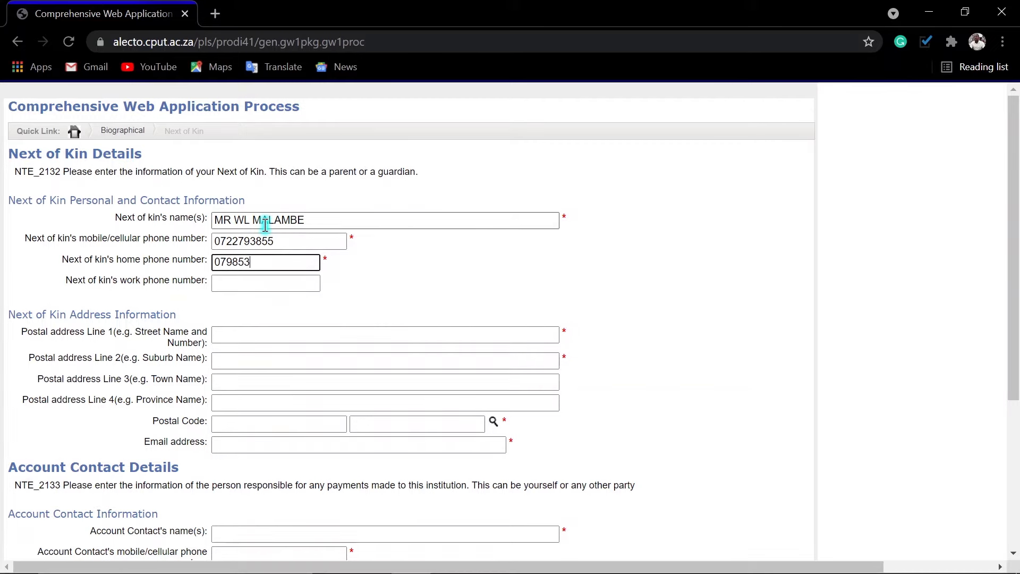
{"action": "left_click", "coordinate": [248, 340]}
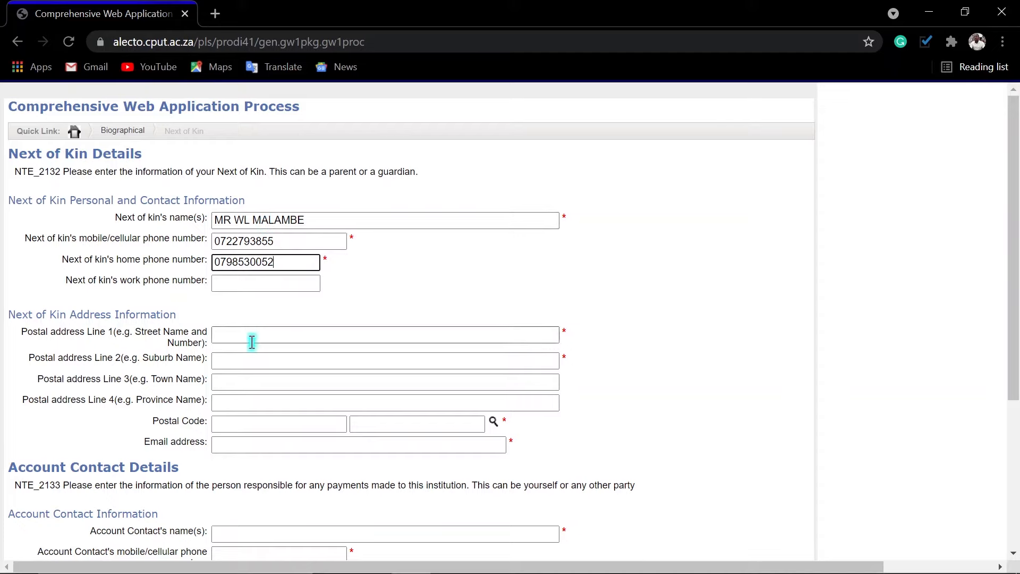
{"action": "type", "text": "33"}
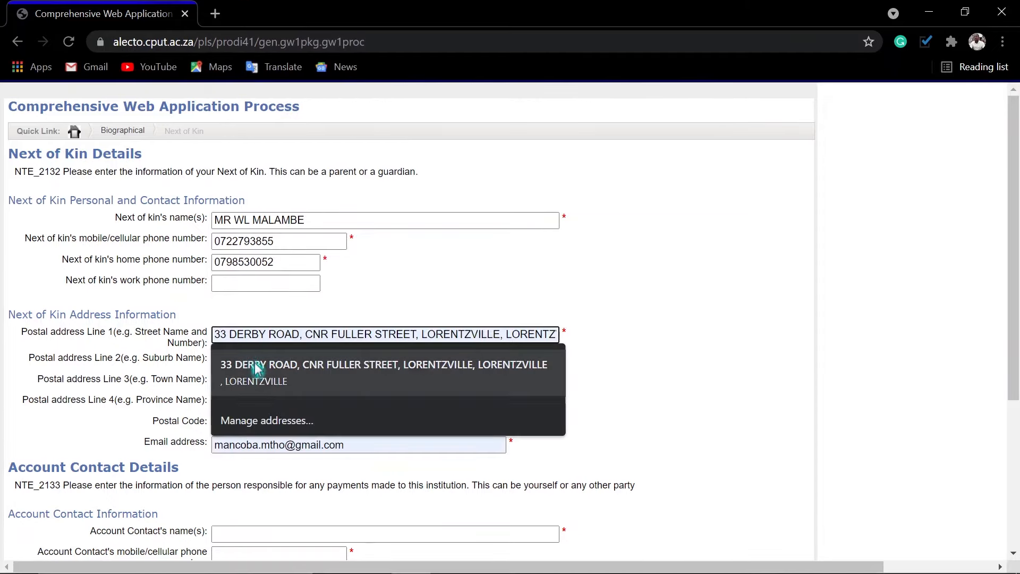
{"action": "left_click", "coordinate": [245, 367]}
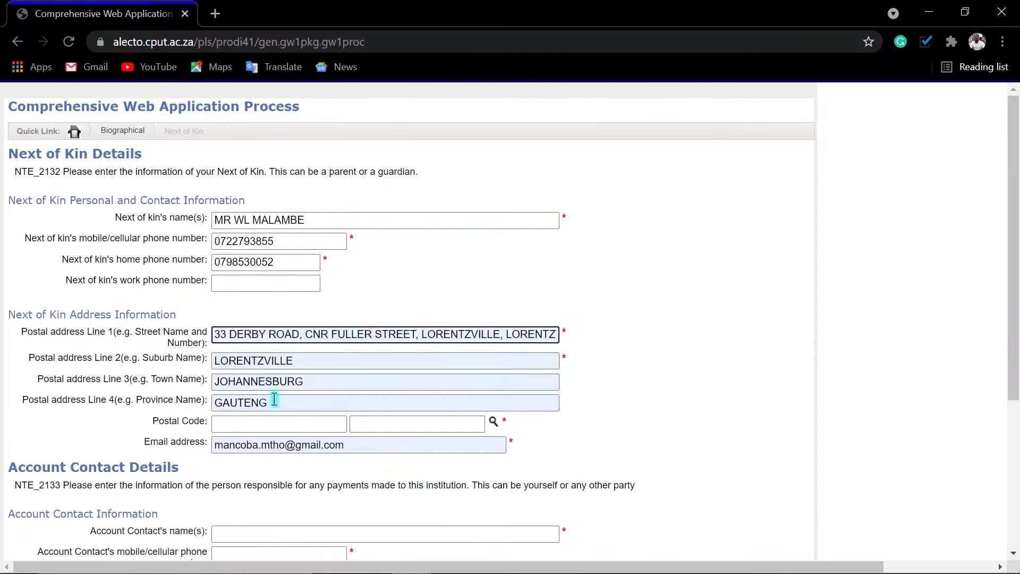
Look up Lorentzville and set the next of kin's postal code to 2094.
{"action": "left_click", "coordinate": [494, 421]}
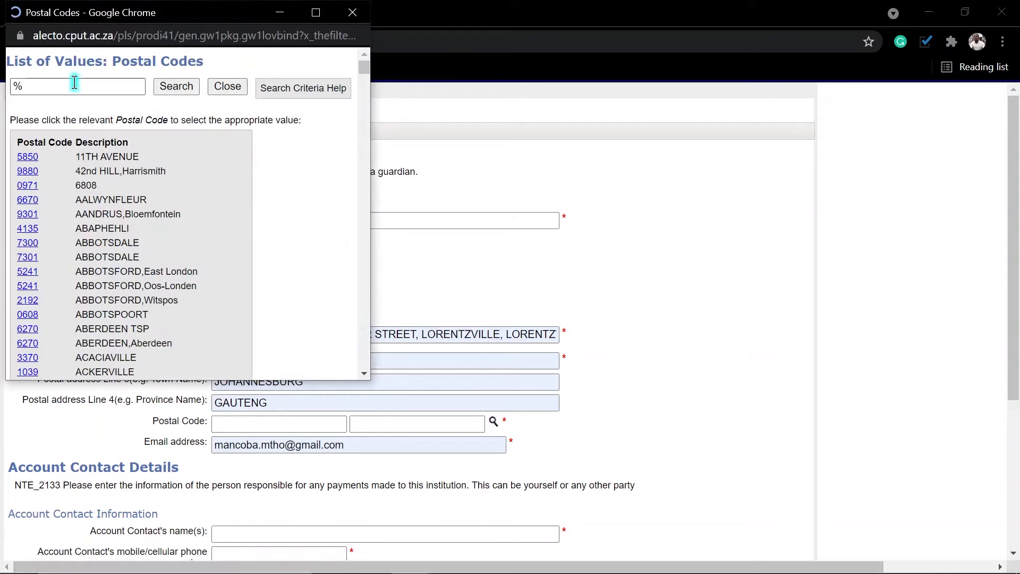
{"action": "left_click", "coordinate": [74, 87]}
{"action": "type", "text": "lore"}
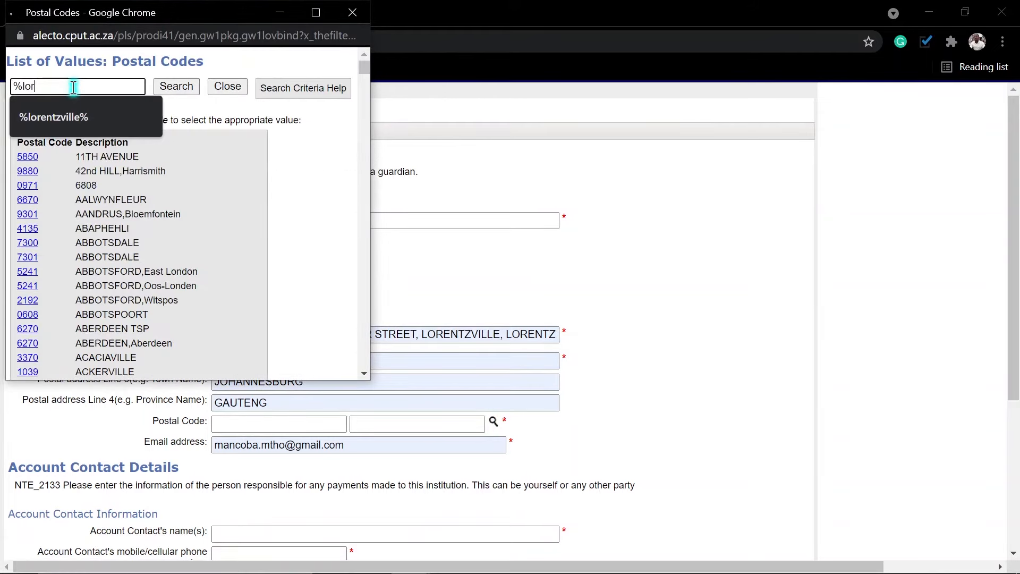
{"action": "left_click", "coordinate": [35, 126]}
{"action": "left_click", "coordinate": [188, 86]}
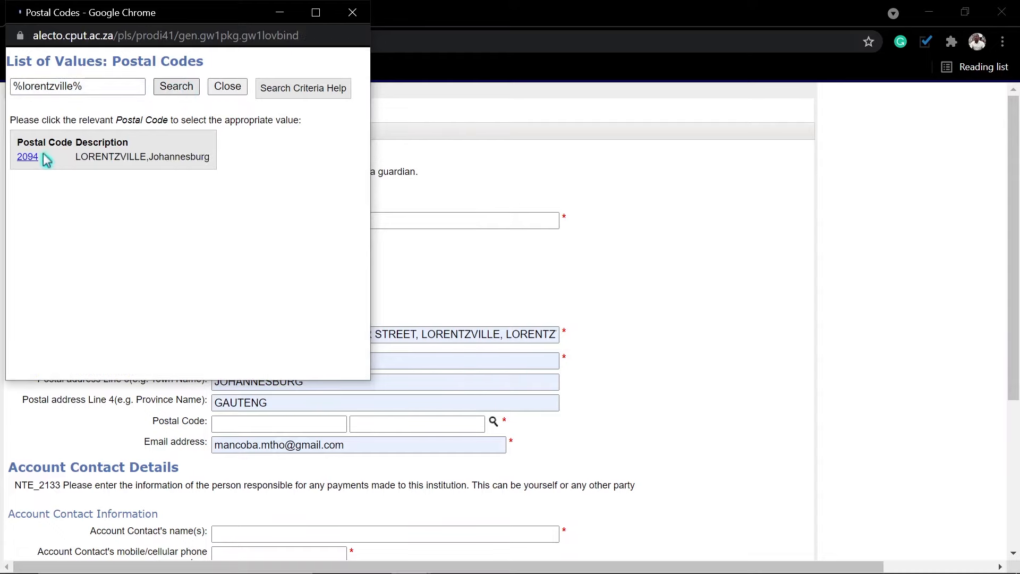
{"action": "left_click", "coordinate": [28, 159]}
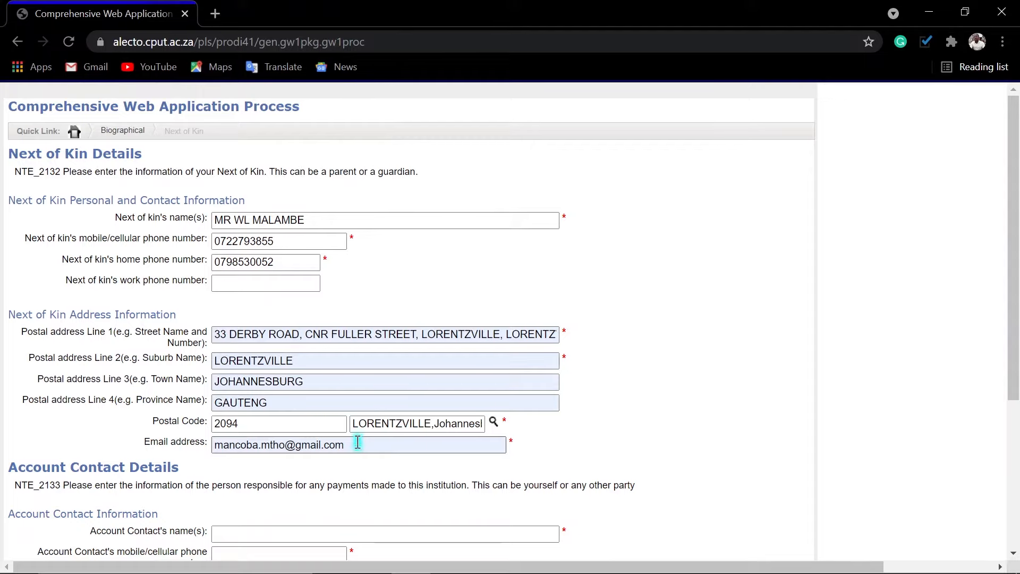
Enter the account contact's name, mobile number and home phone number.
{"action": "scroll", "coordinate": [374, 481], "scroll_direction": "down", "scroll_amount": 5}
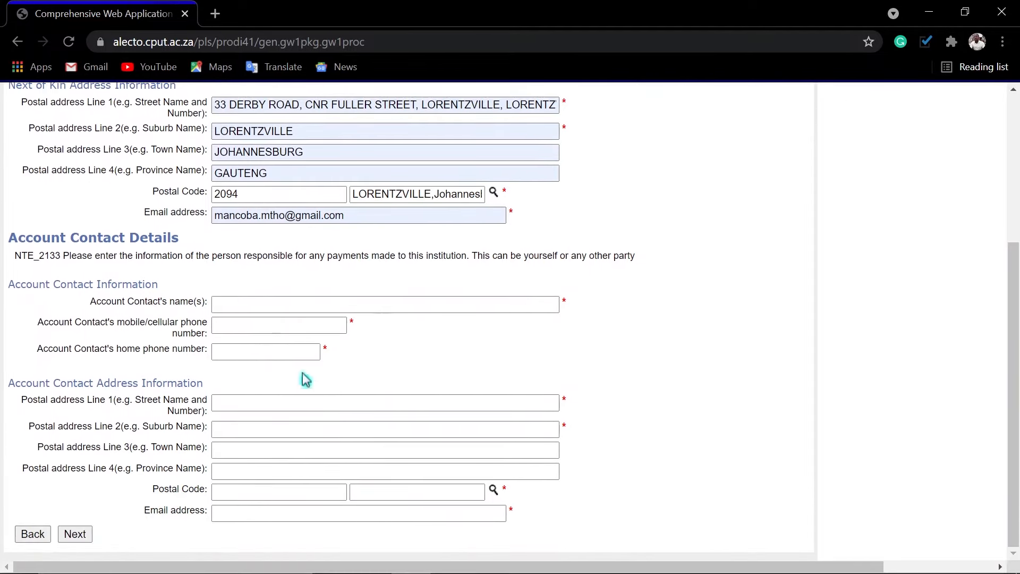
{"action": "left_click", "coordinate": [250, 307]}
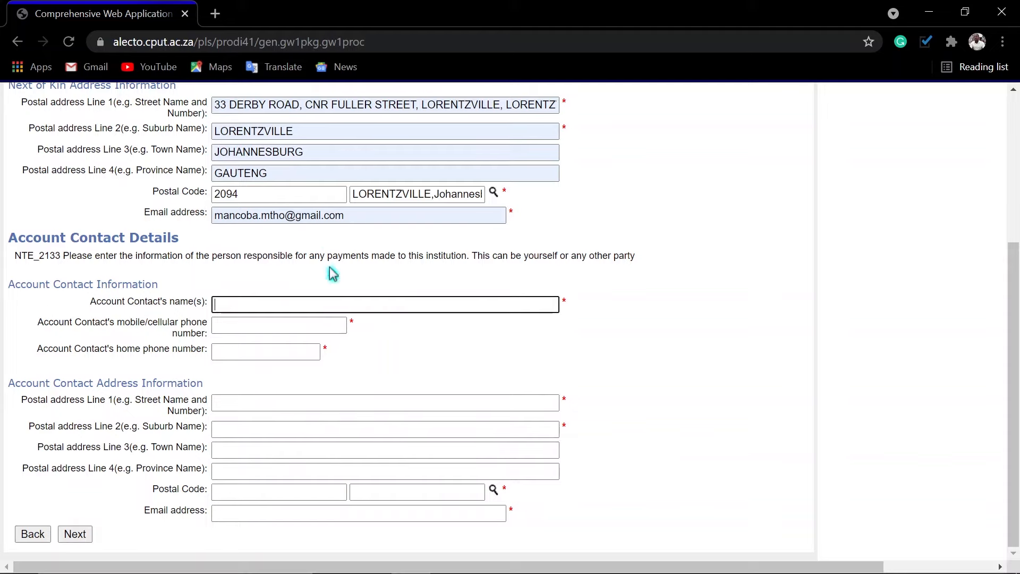
{"action": "scroll", "coordinate": [330, 268], "scroll_direction": "up", "scroll_amount": 5}
{"action": "scroll", "coordinate": [329, 267], "scroll_direction": "down", "scroll_amount": 3}
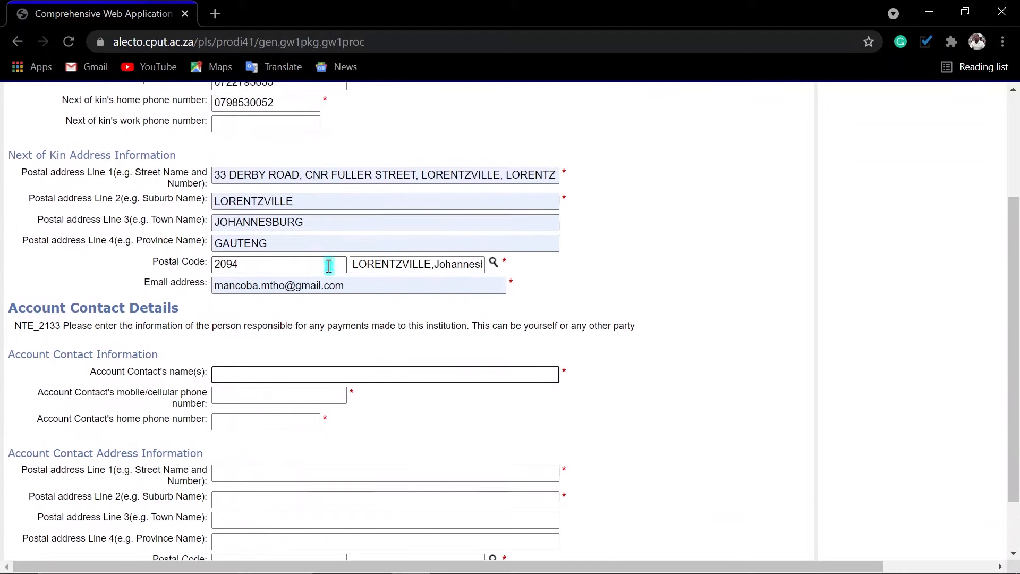
{"action": "scroll", "coordinate": [329, 265], "scroll_direction": "down", "scroll_amount": 2}
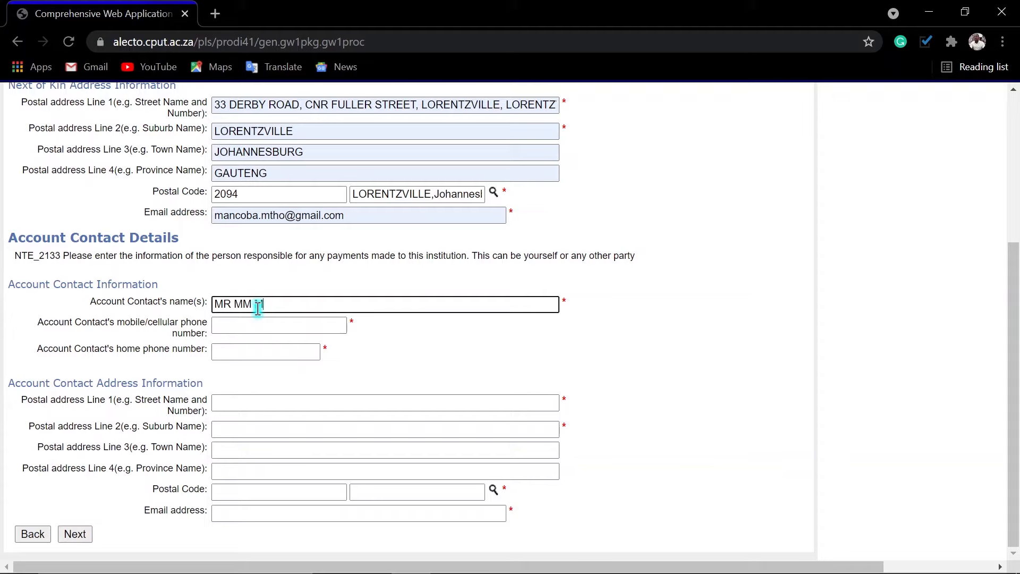
{"action": "key", "text": "Tab"}
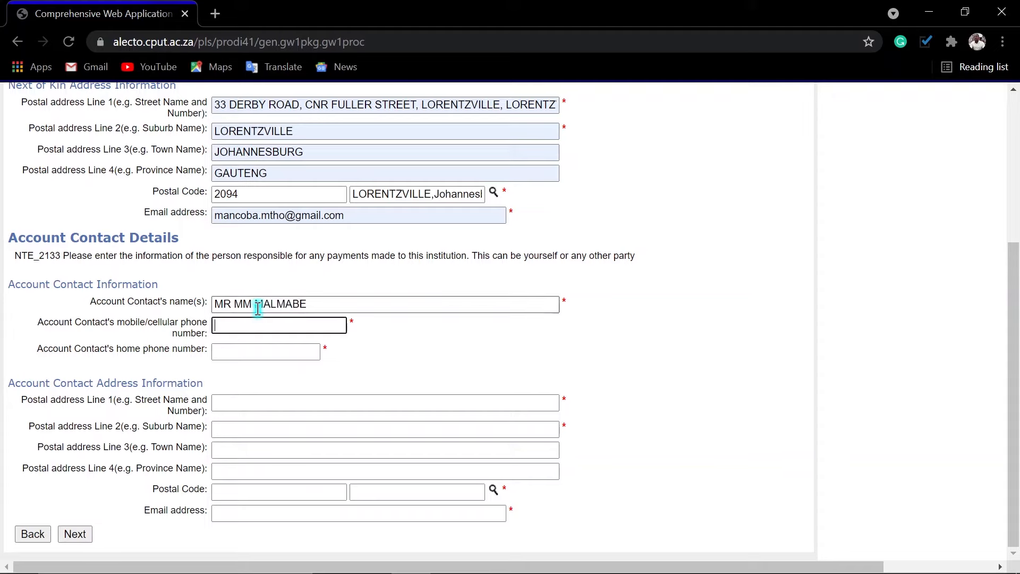
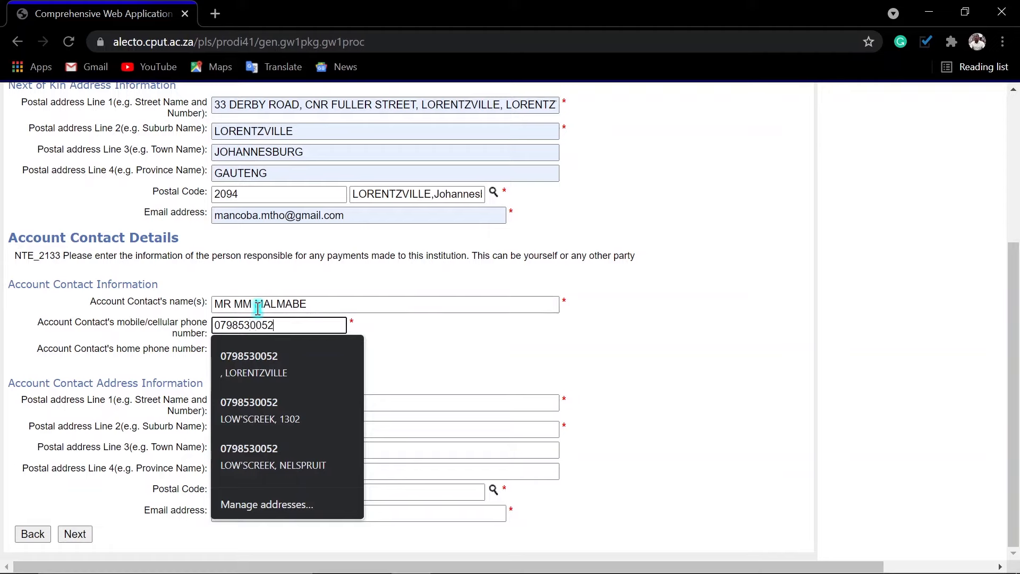
{"action": "key", "text": "Tab"}
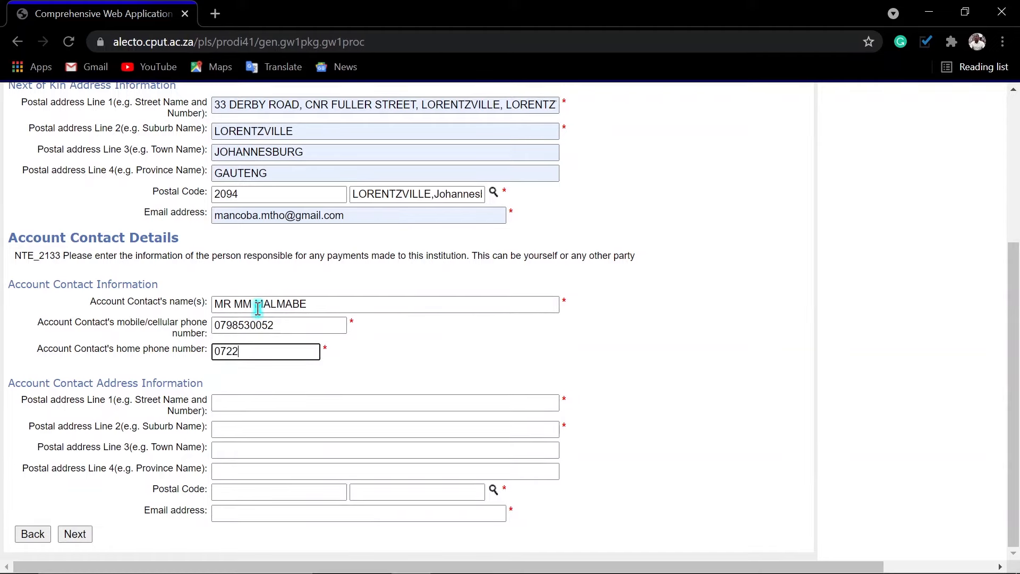
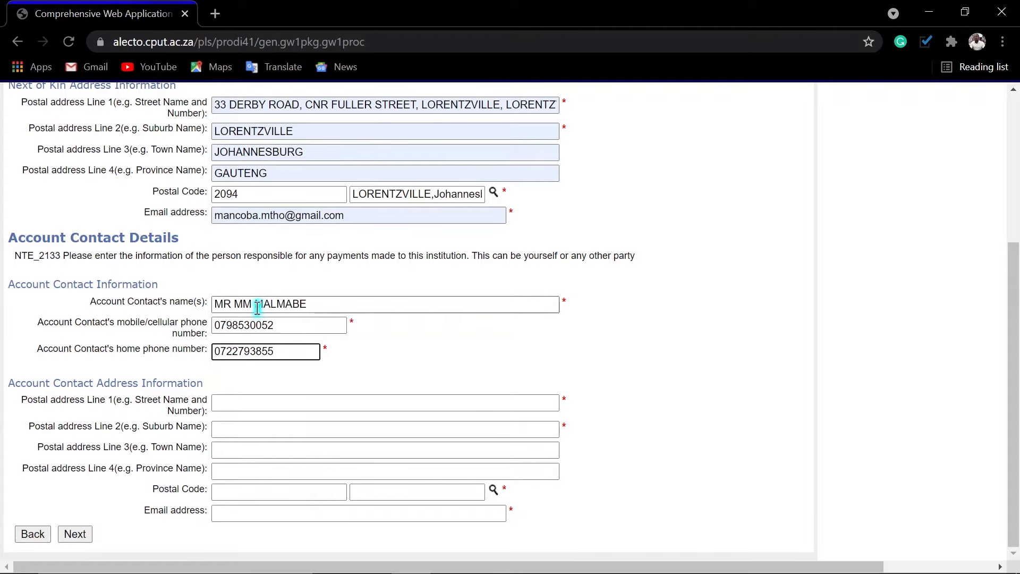
Autofill the contact's postal address and set their Lorentzville postal code to 2094.
{"action": "left_click", "coordinate": [218, 403]}
{"action": "type", "text": "33"}
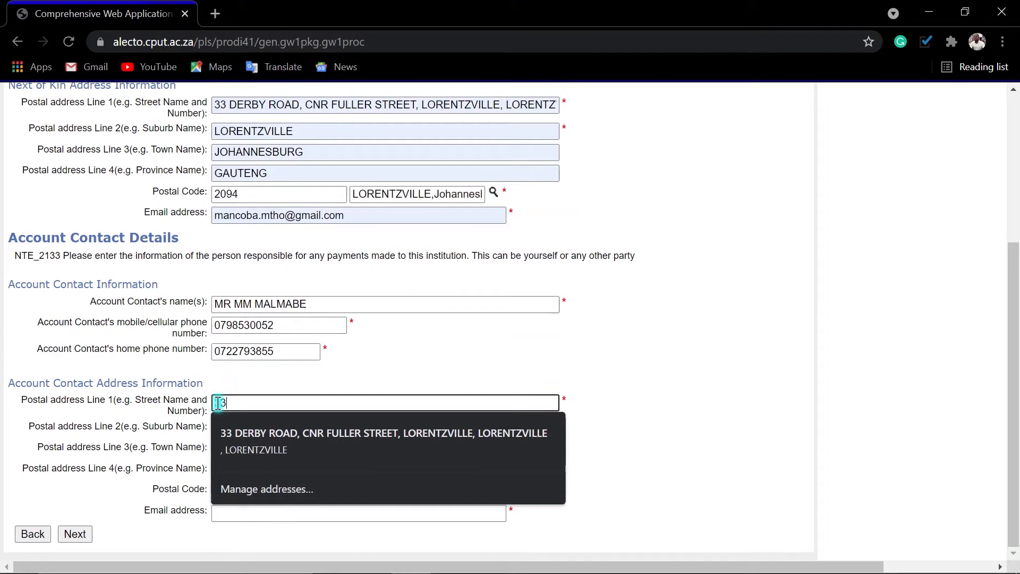
{"action": "left_click", "coordinate": [258, 446]}
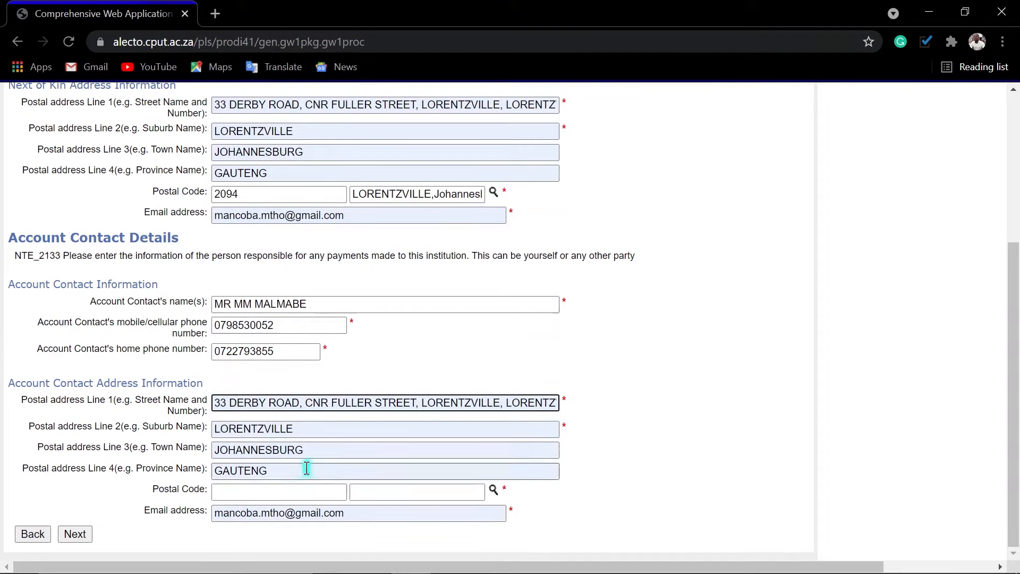
{"action": "left_click", "coordinate": [494, 489]}
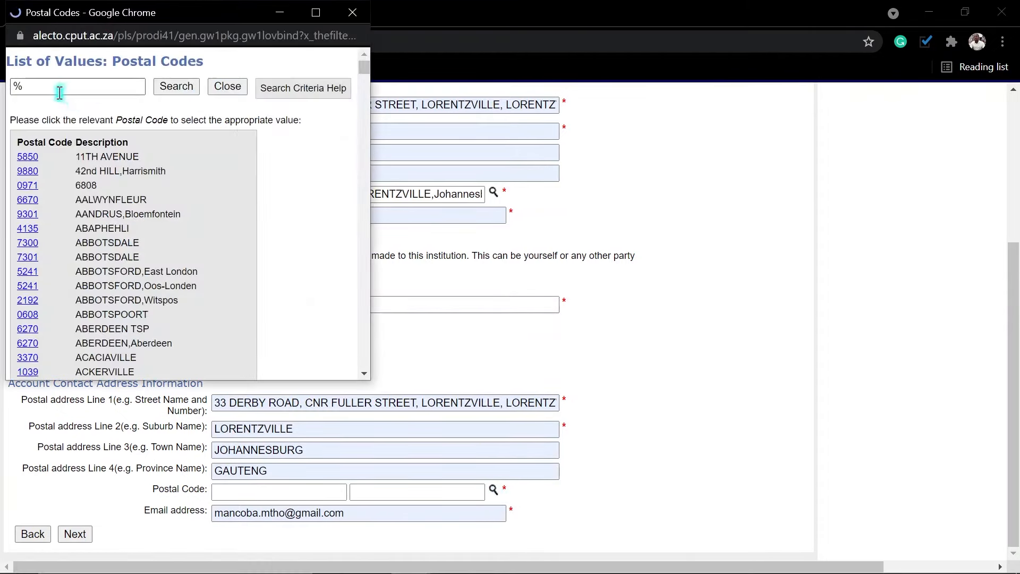
{"action": "left_click", "coordinate": [59, 87]}
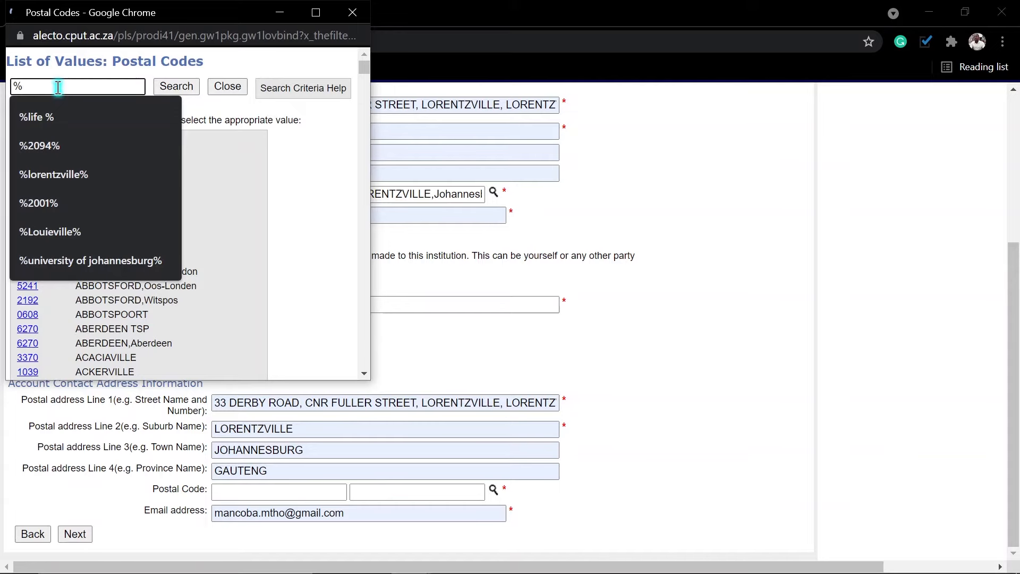
{"action": "type", "text": "lore"}
{"action": "left_click", "coordinate": [53, 129]}
{"action": "left_click", "coordinate": [182, 88]}
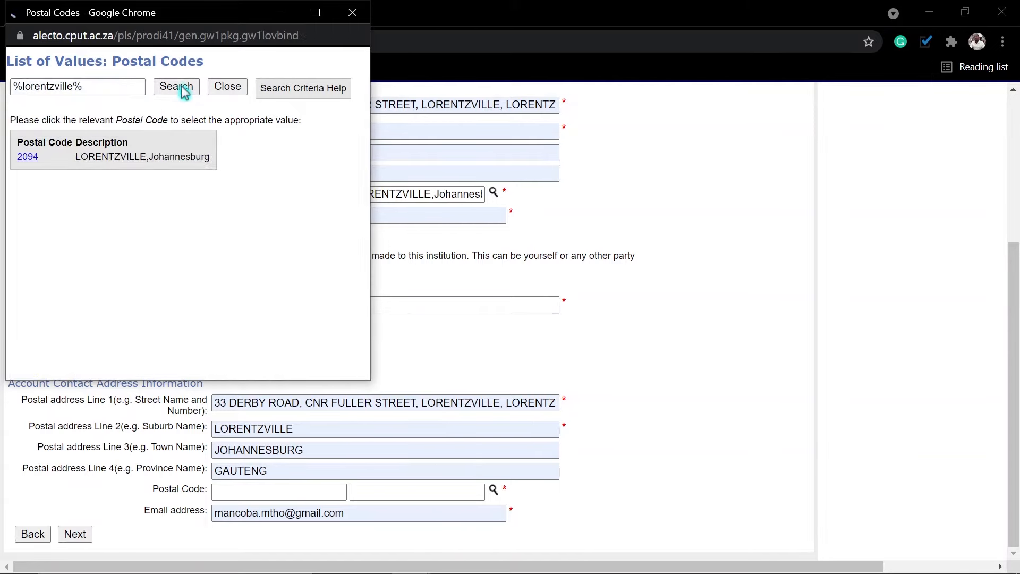
{"action": "left_click", "coordinate": [27, 158]}
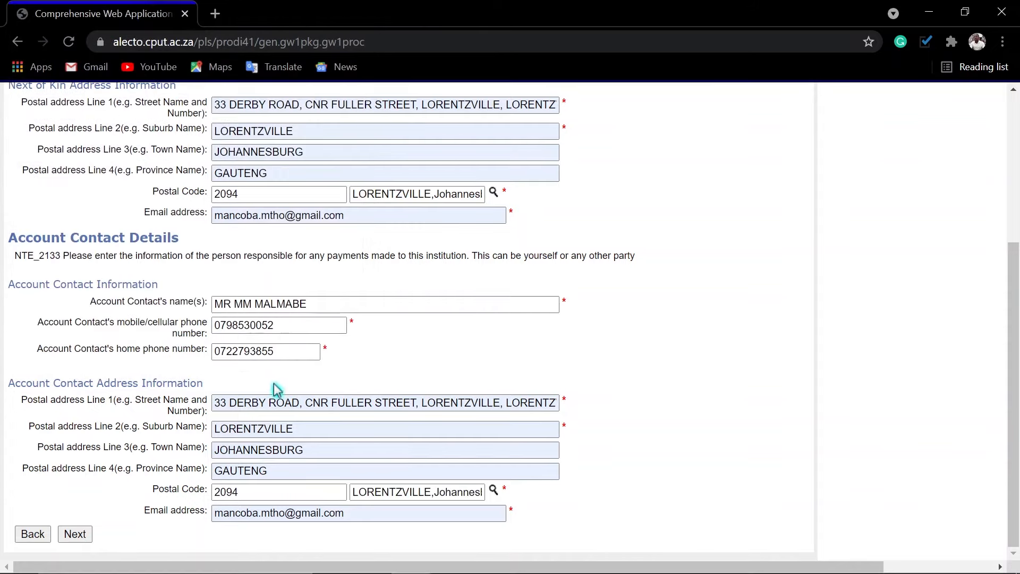
Submit the account contact details to reach the Results Details page.
{"action": "scroll", "coordinate": [296, 466], "scroll_direction": "up", "scroll_amount": 2}
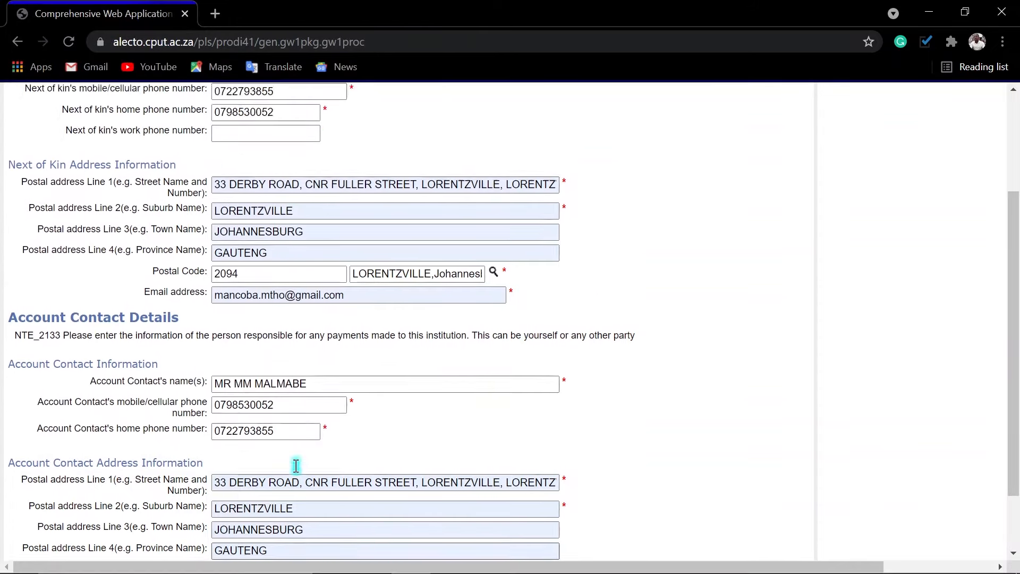
{"action": "scroll", "coordinate": [296, 466], "scroll_direction": "up", "scroll_amount": 2}
{"action": "scroll", "coordinate": [299, 467], "scroll_direction": "down", "scroll_amount": 4}
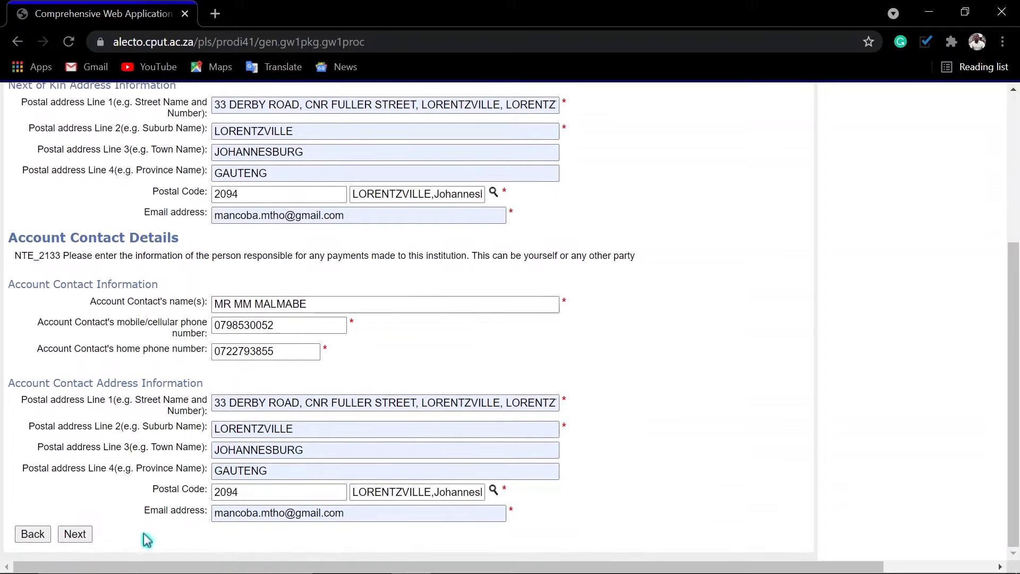
{"action": "left_click", "coordinate": [84, 533]}
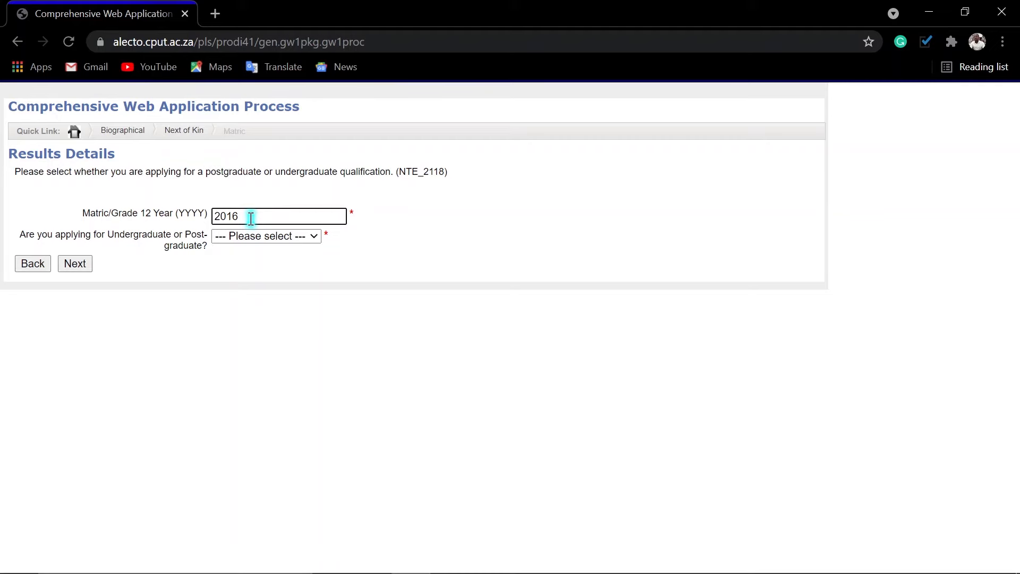
Select matric year 2016, choose Undergraduate, answer No to upgrading, and continue.
{"action": "left_click_drag", "start_coordinate": [251, 218], "coordinate": [178, 228]}
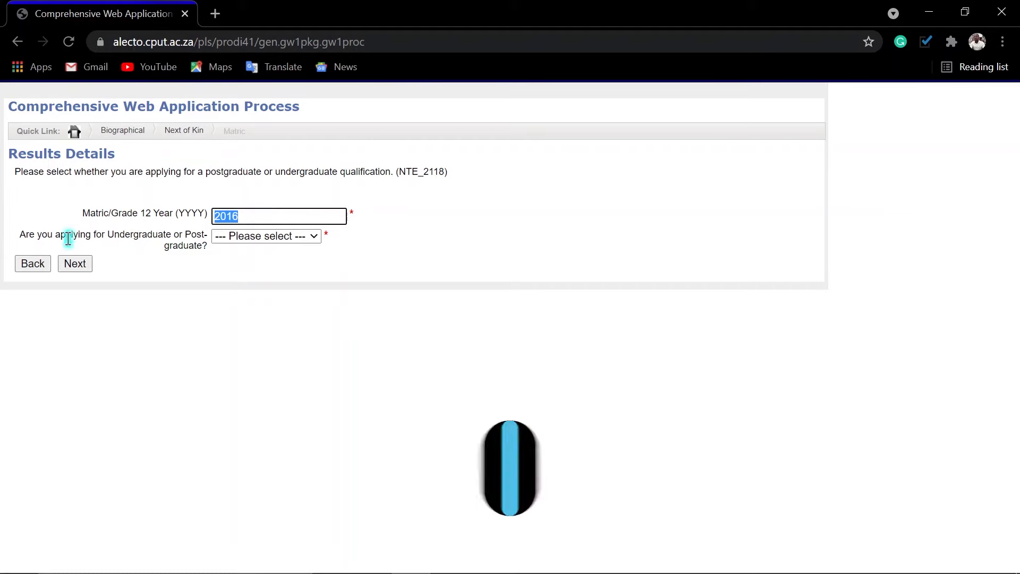
{"action": "left_click", "coordinate": [259, 238]}
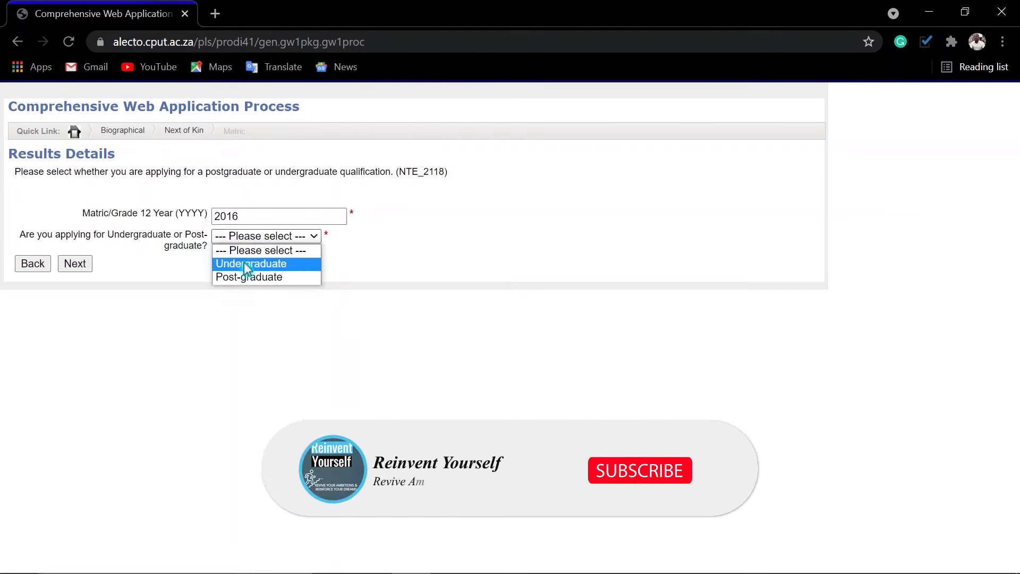
{"action": "left_click", "coordinate": [251, 264]}
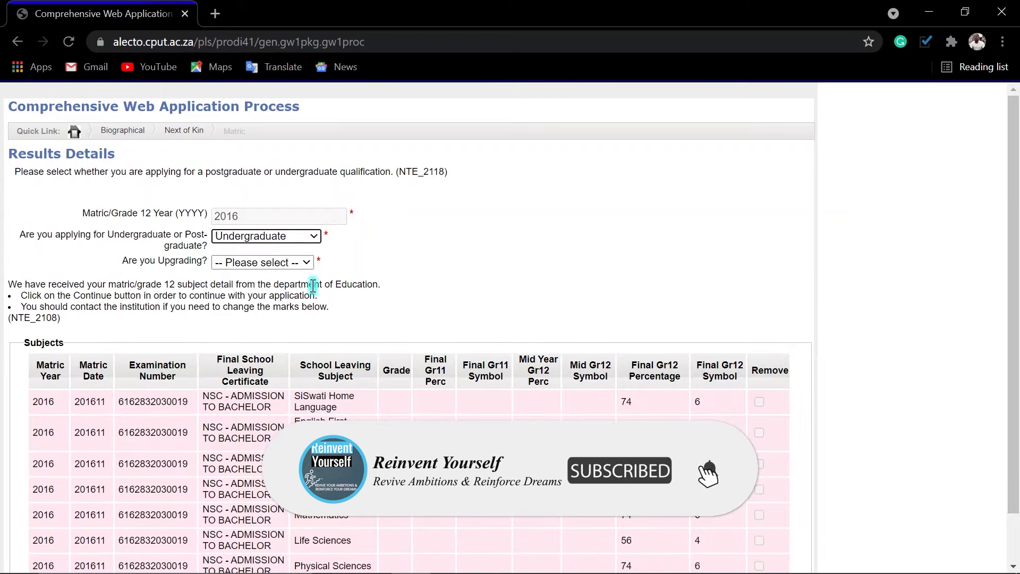
{"action": "left_click", "coordinate": [267, 264]}
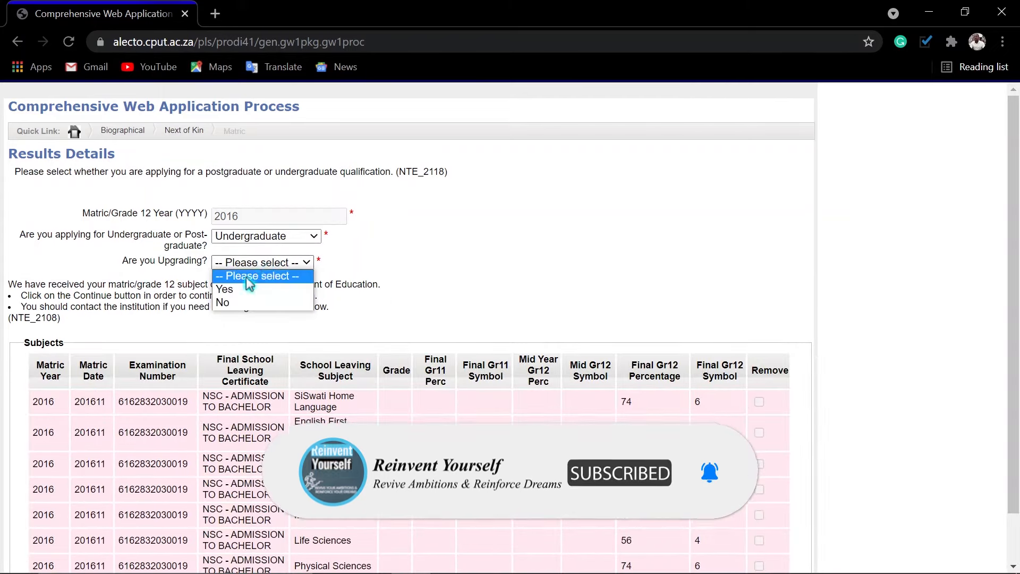
{"action": "left_click", "coordinate": [233, 300]}
{"action": "scroll", "coordinate": [642, 321], "scroll_direction": "down", "scroll_amount": 2}
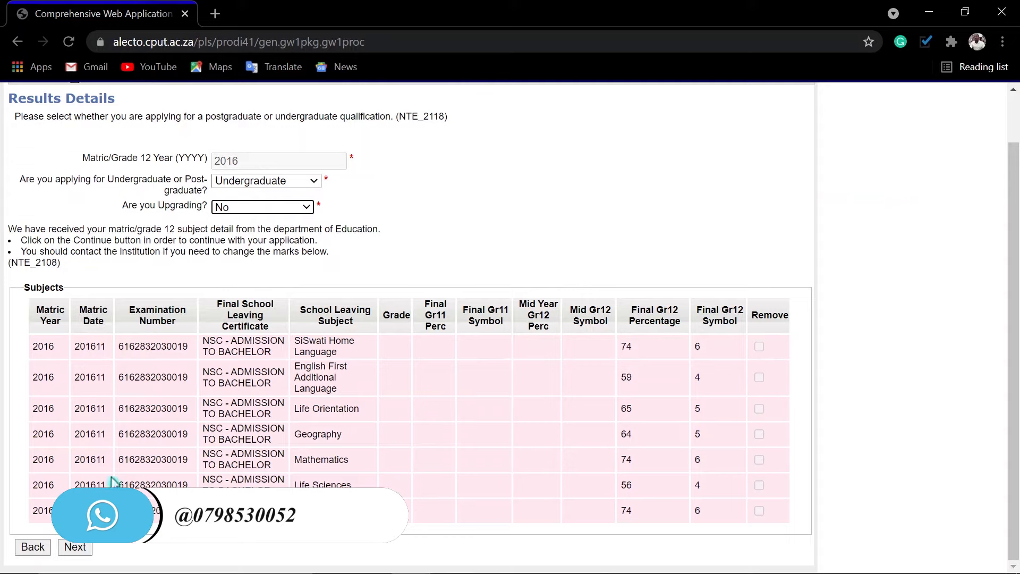
{"action": "left_click", "coordinate": [75, 547]}
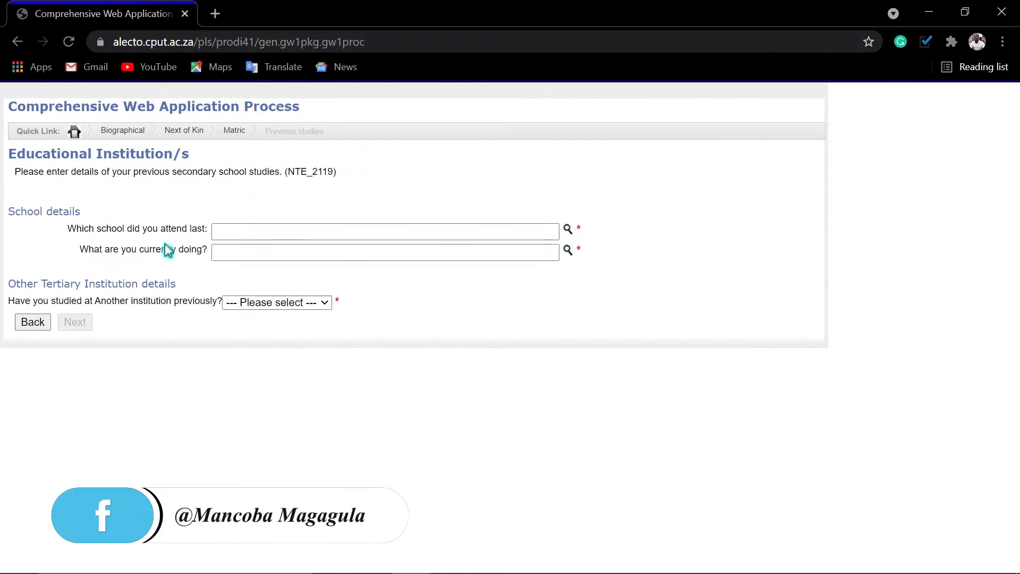
Look up 'Louieville' and set LOUIEVILLE COMBINED SCHOOL as the last school attended.
{"action": "left_click", "coordinate": [567, 229]}
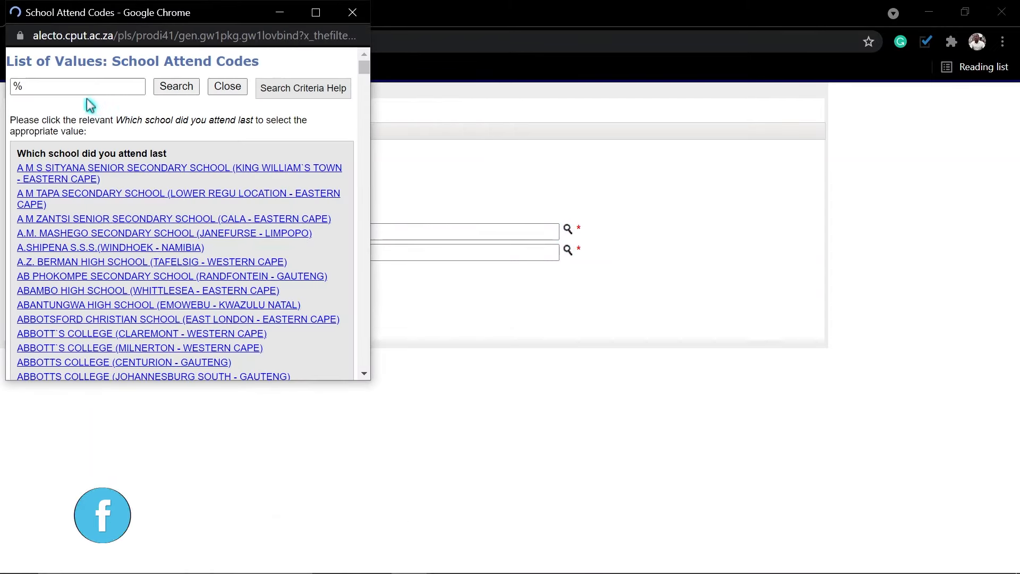
{"action": "left_click", "coordinate": [76, 88]}
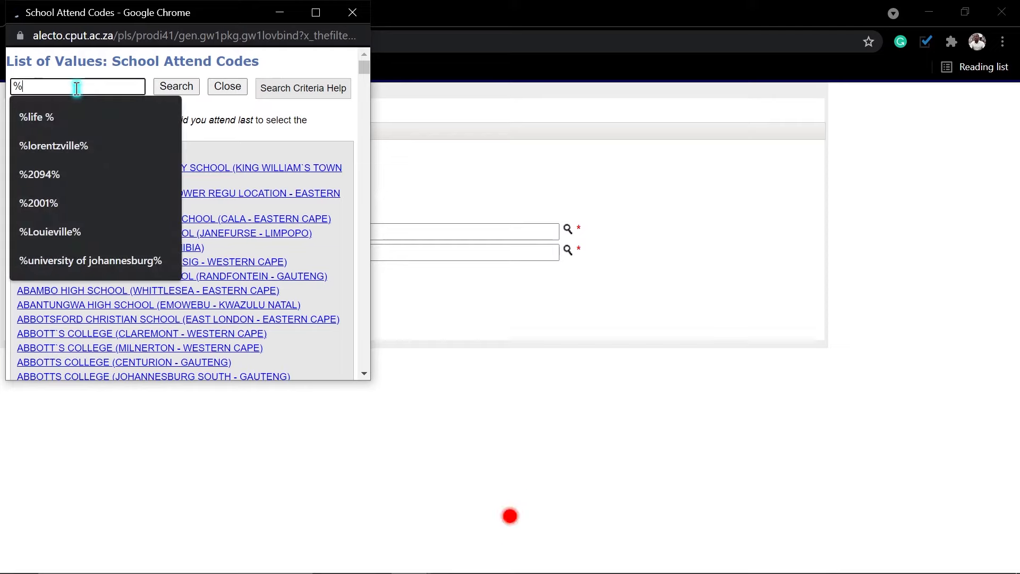
{"action": "type", "text": "lo"}
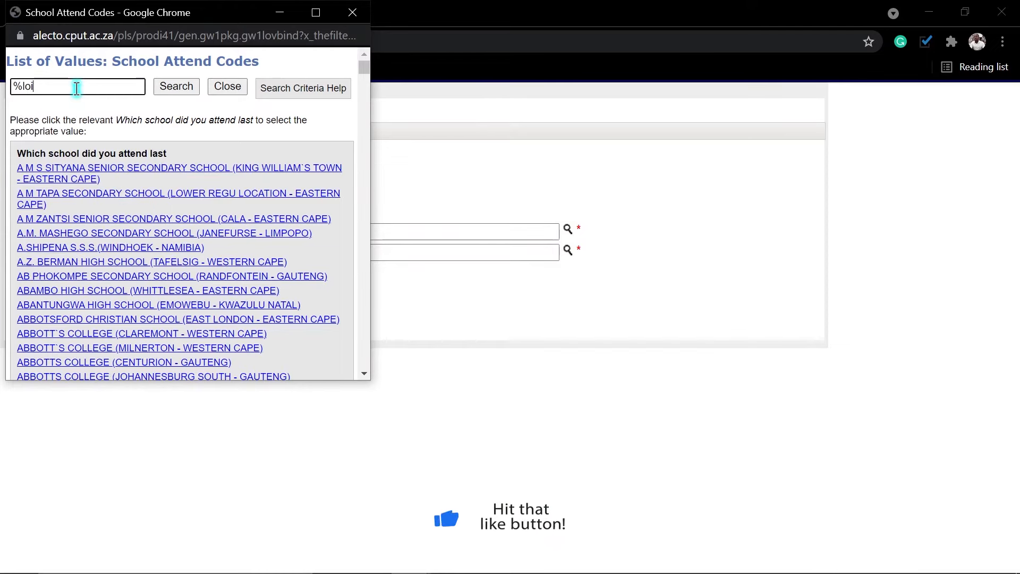
{"action": "type", "text": "uieville%"}
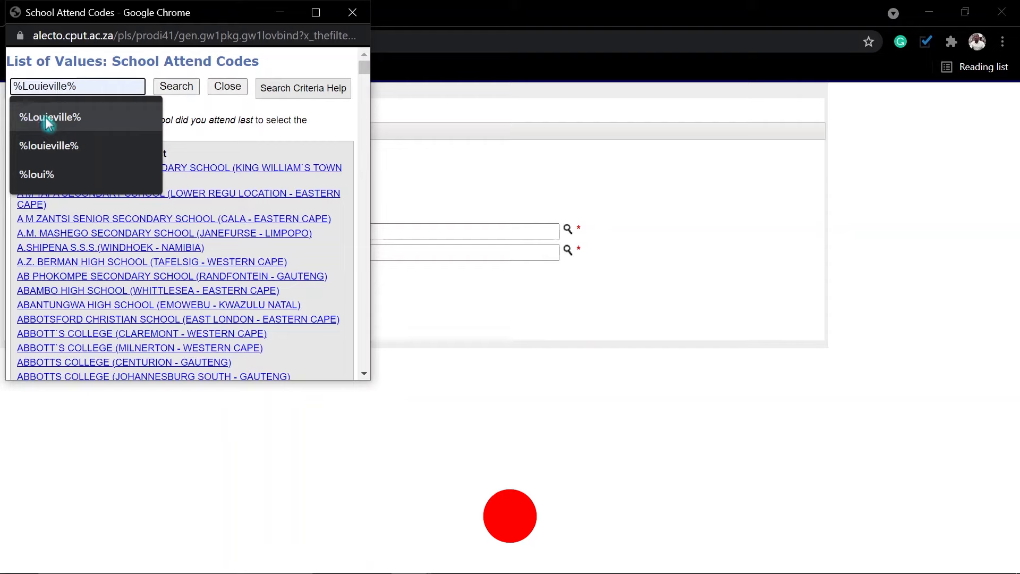
{"action": "left_click", "coordinate": [47, 116]}
{"action": "left_click", "coordinate": [178, 88]}
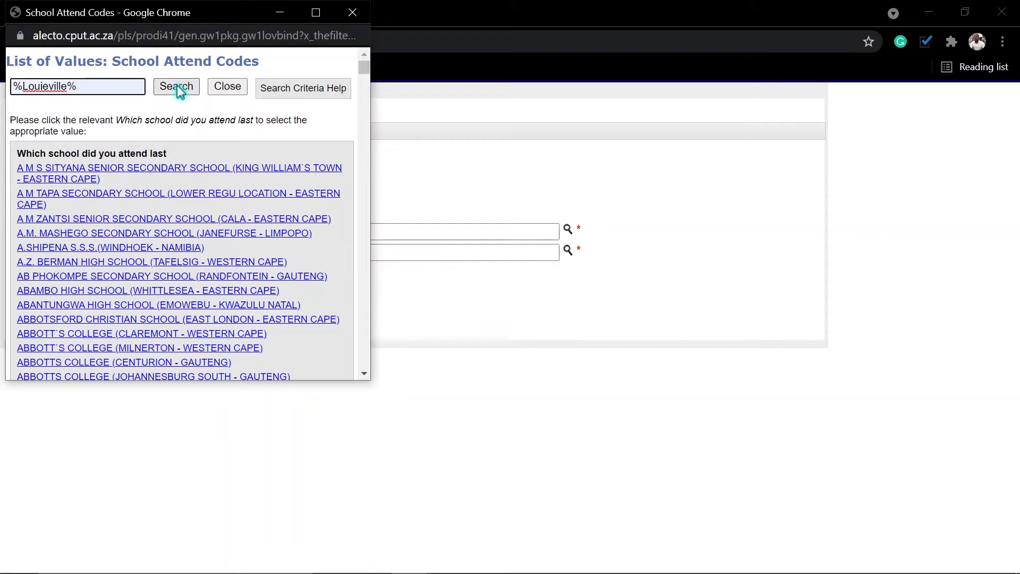
{"action": "left_click", "coordinate": [95, 170]}
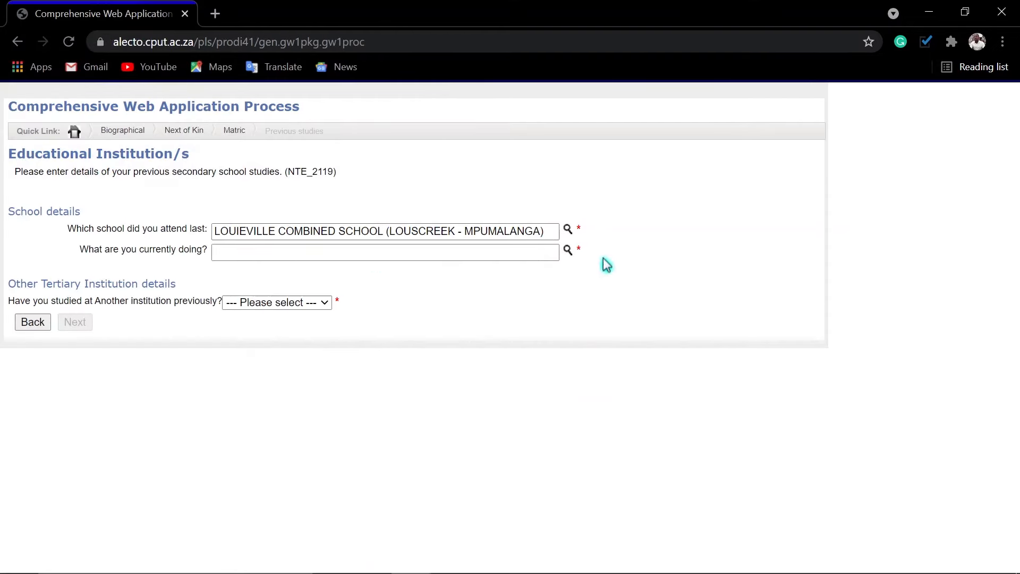
Set current activity to UNIVERSITY STUDENT, answer Yes to prior study elsewhere, and open Capture Previous Qualifications.
{"action": "left_click", "coordinate": [568, 249]}
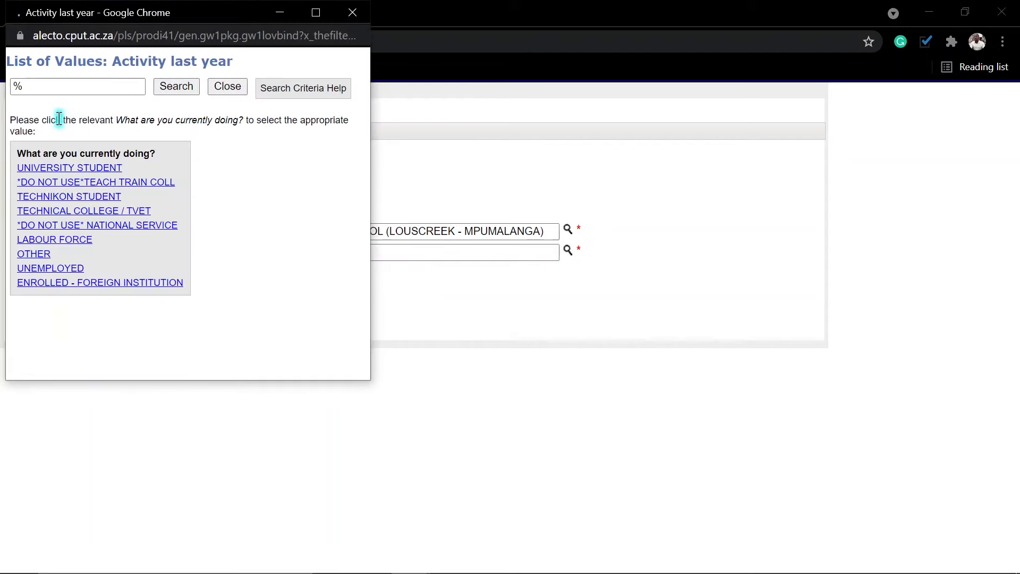
{"action": "left_click", "coordinate": [59, 170]}
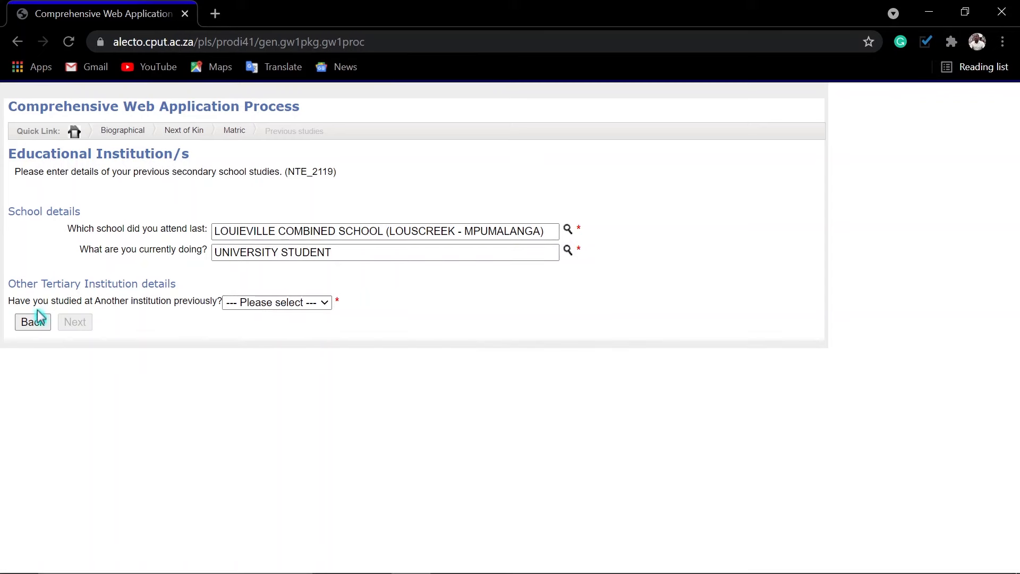
{"action": "left_click", "coordinate": [269, 304]}
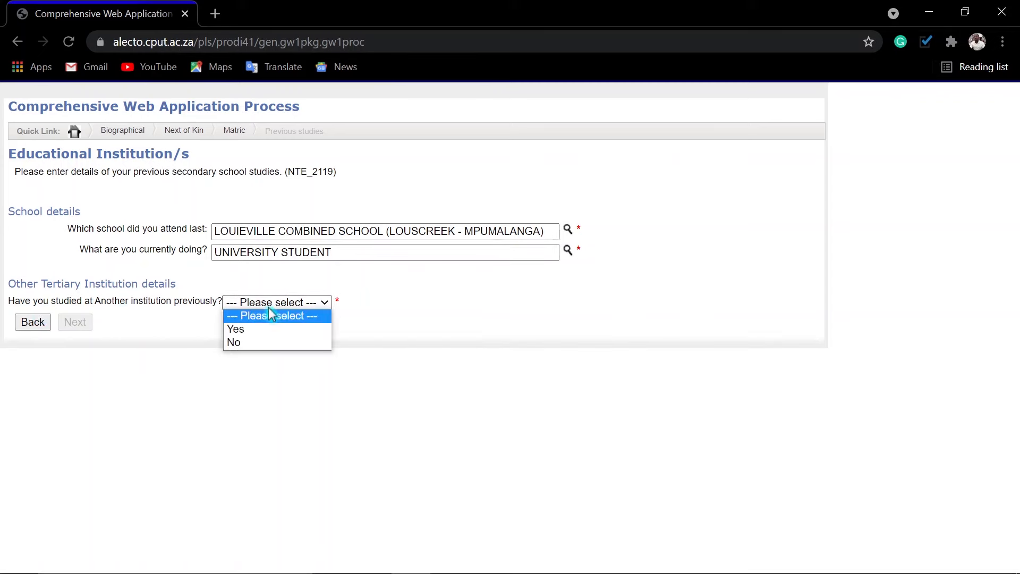
{"action": "left_click", "coordinate": [237, 329]}
{"action": "left_click", "coordinate": [111, 367]}
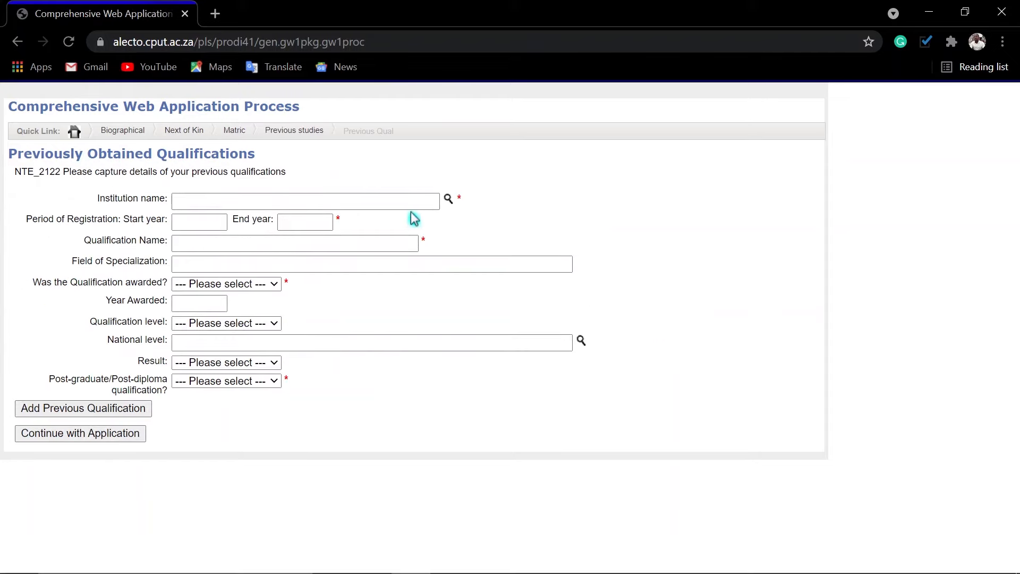
Choose UNIVERSITY OF JOHANNESBURG and enter the 2017–2020 Operations Management qualification details.
{"action": "left_click", "coordinate": [429, 202]}
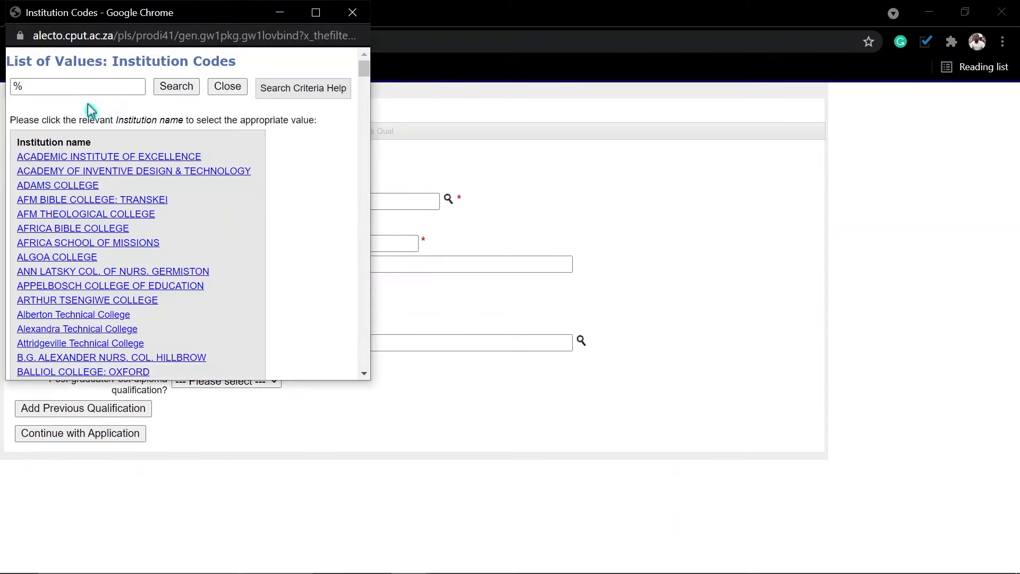
{"action": "left_click", "coordinate": [81, 87]}
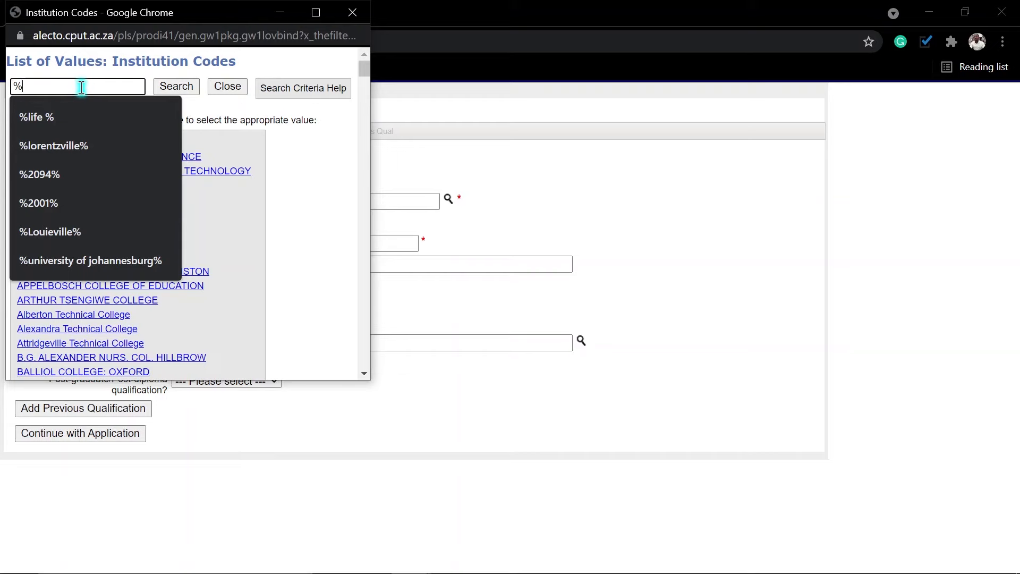
{"action": "left_click", "coordinate": [84, 262]}
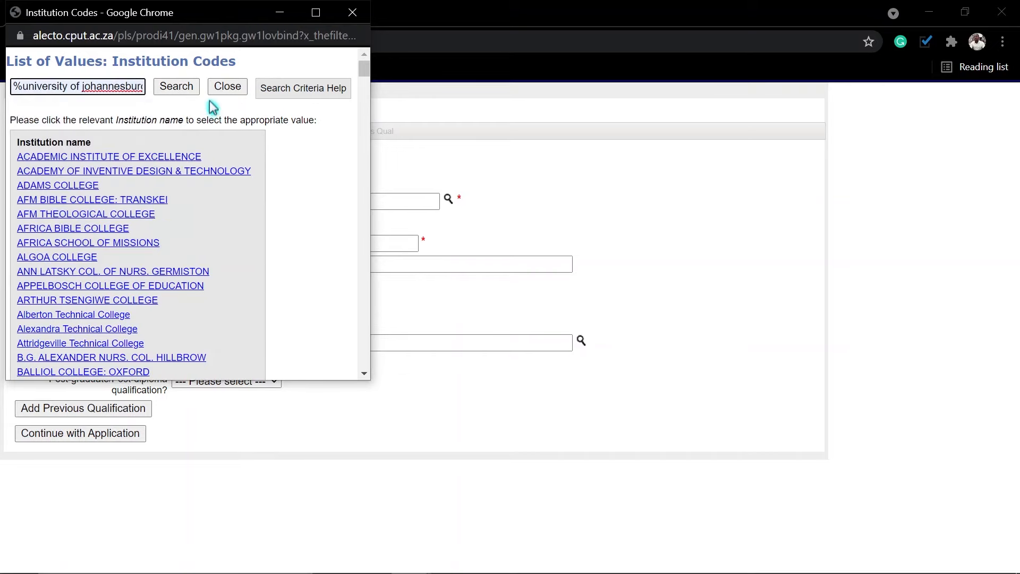
{"action": "left_click", "coordinate": [183, 89]}
{"action": "left_click", "coordinate": [50, 160]}
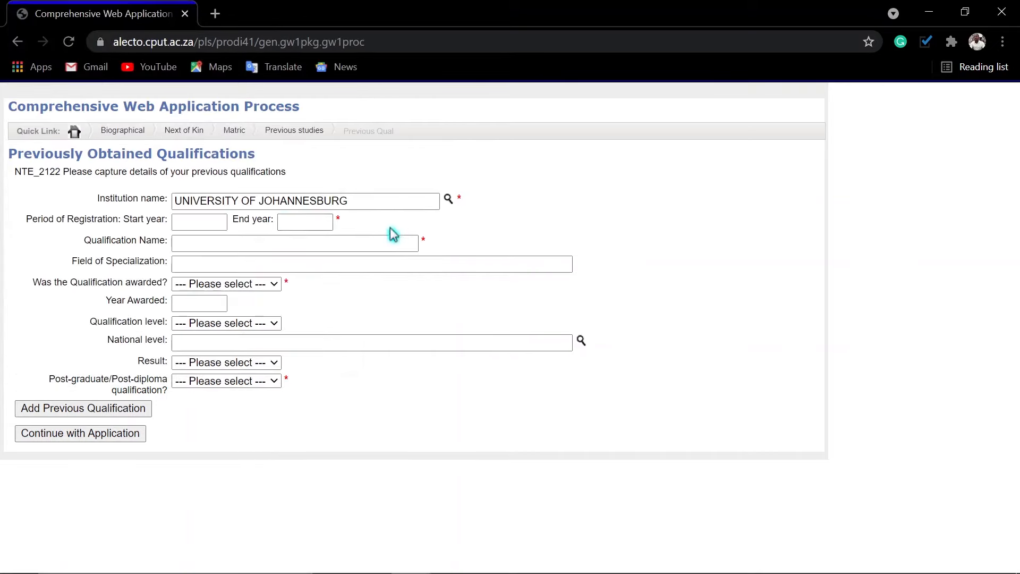
{"action": "left_click", "coordinate": [210, 217]}
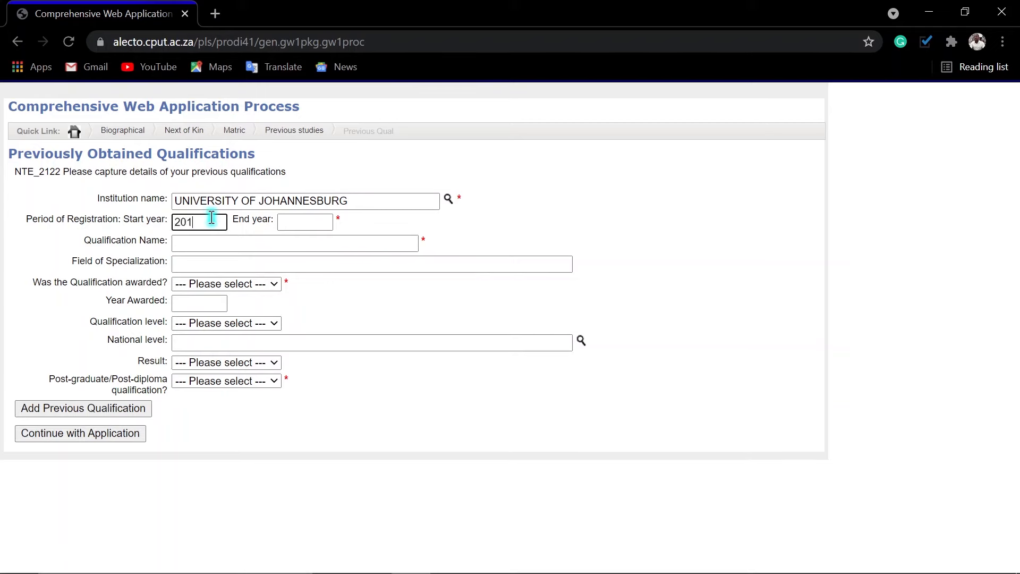
{"action": "key", "text": "Tab"}
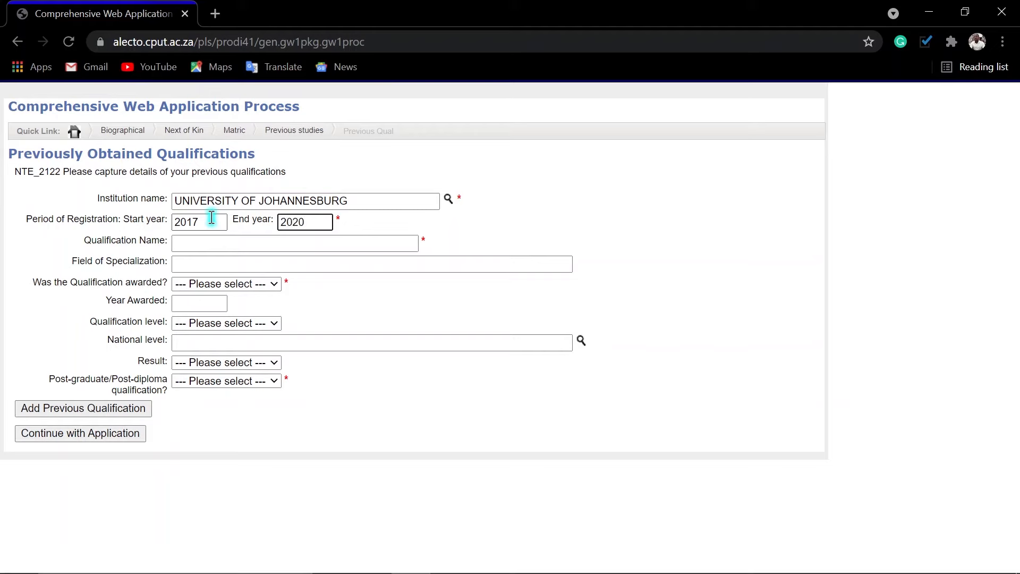
{"action": "key", "text": "Tab"}
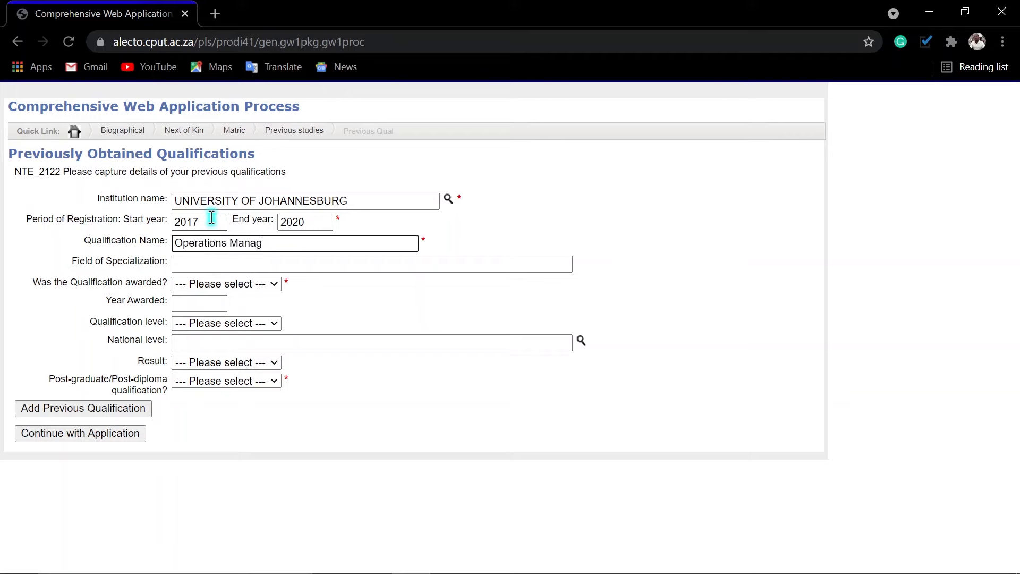
{"action": "key", "text": "Tab"}
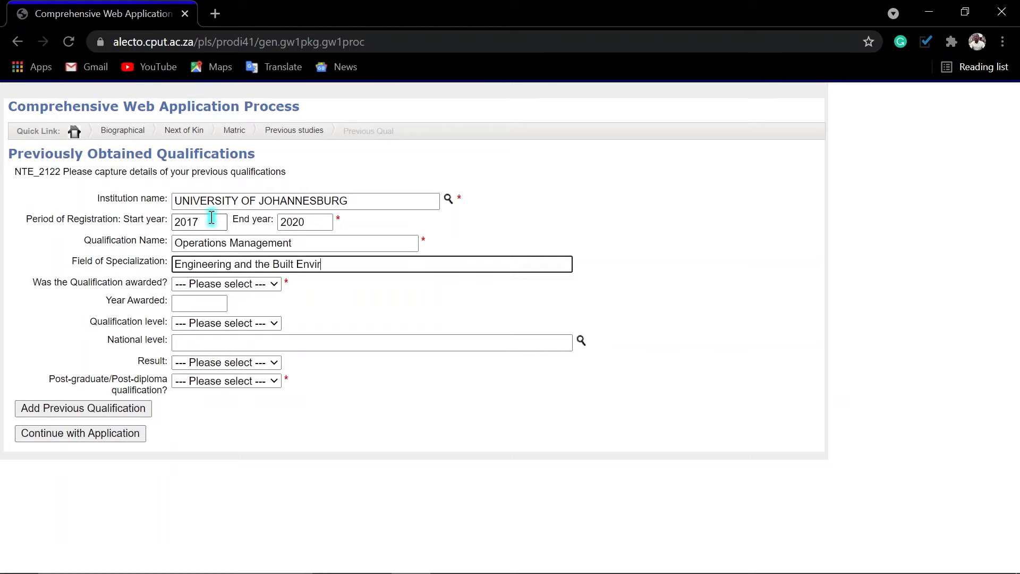
Mark it awarded in 2021, Diploma level, Passed, not post-graduate, then save and return to Educational Institution/s.
{"action": "left_click", "coordinate": [213, 285]}
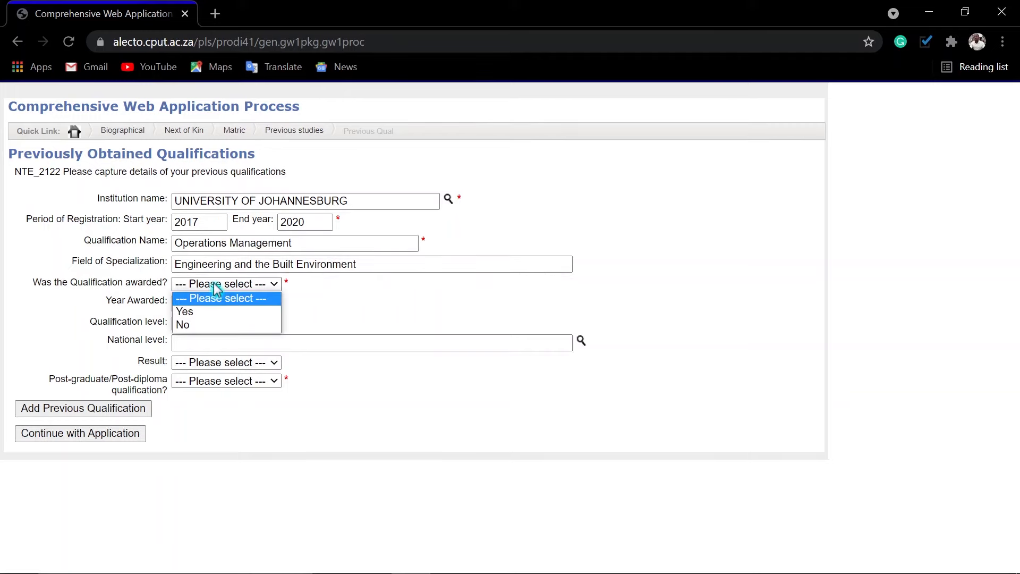
{"action": "left_click", "coordinate": [186, 313]}
{"action": "left_click", "coordinate": [188, 307]}
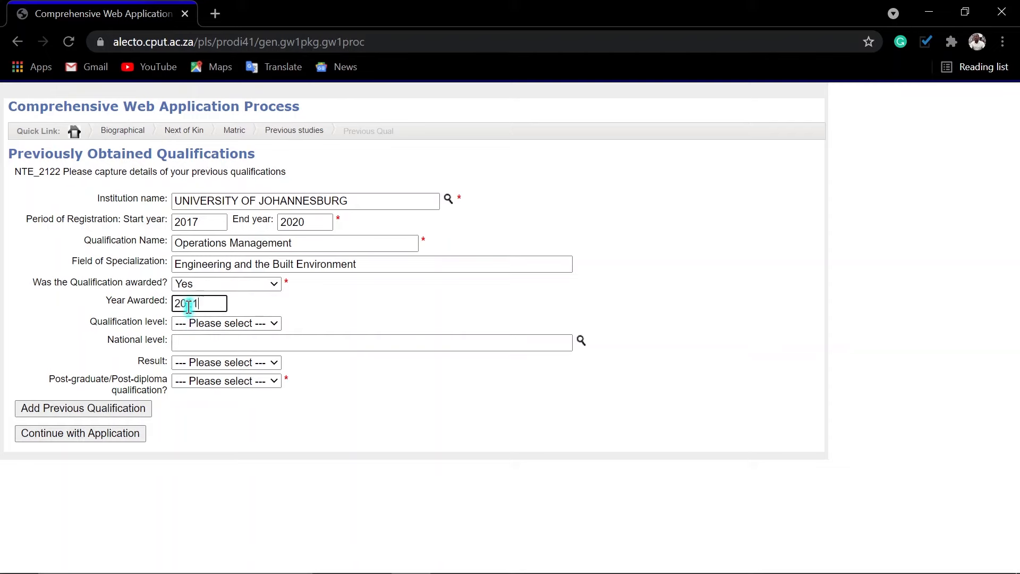
{"action": "left_click", "coordinate": [222, 324]}
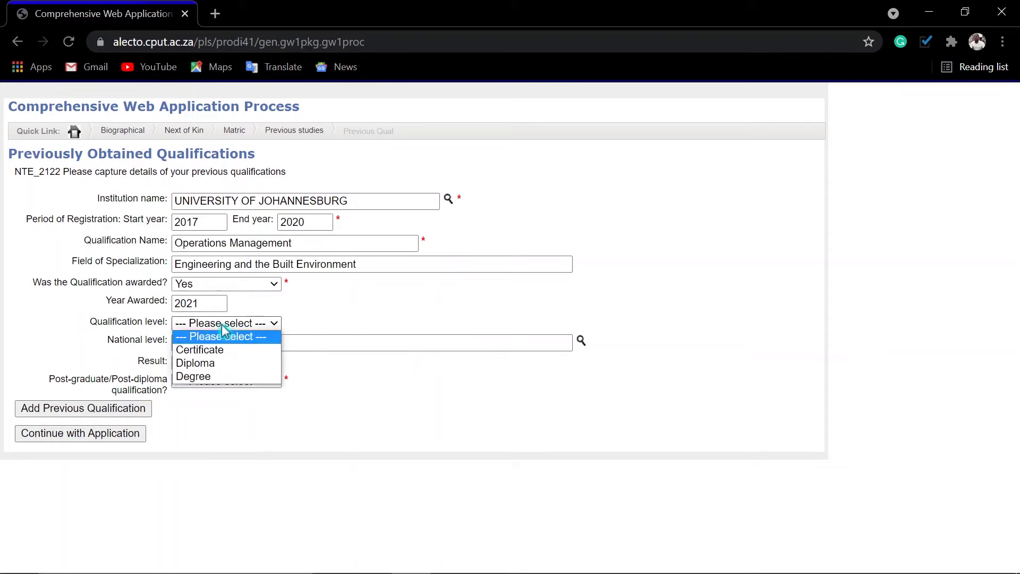
{"action": "left_click", "coordinate": [194, 366]}
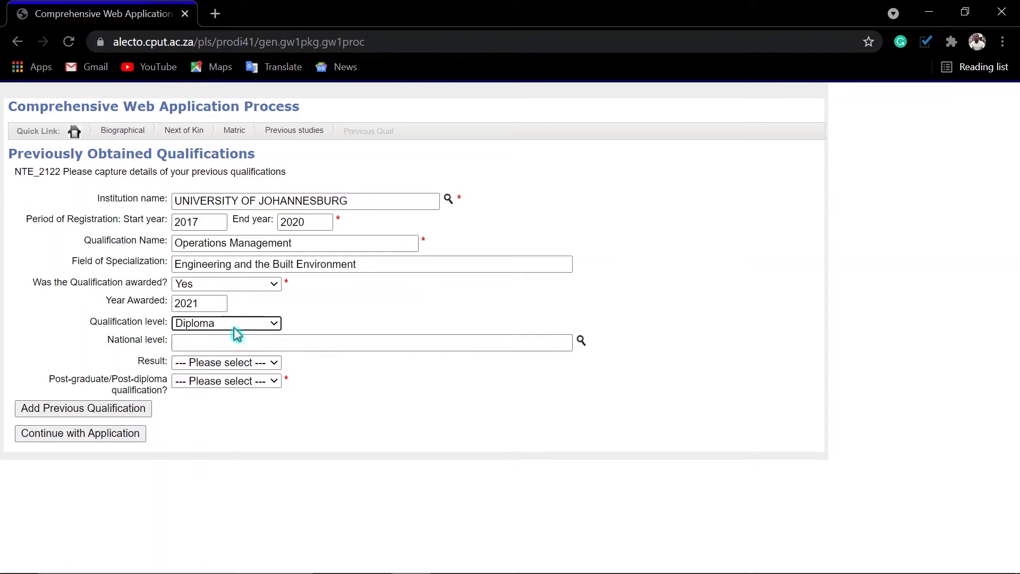
{"action": "left_click", "coordinate": [212, 366]}
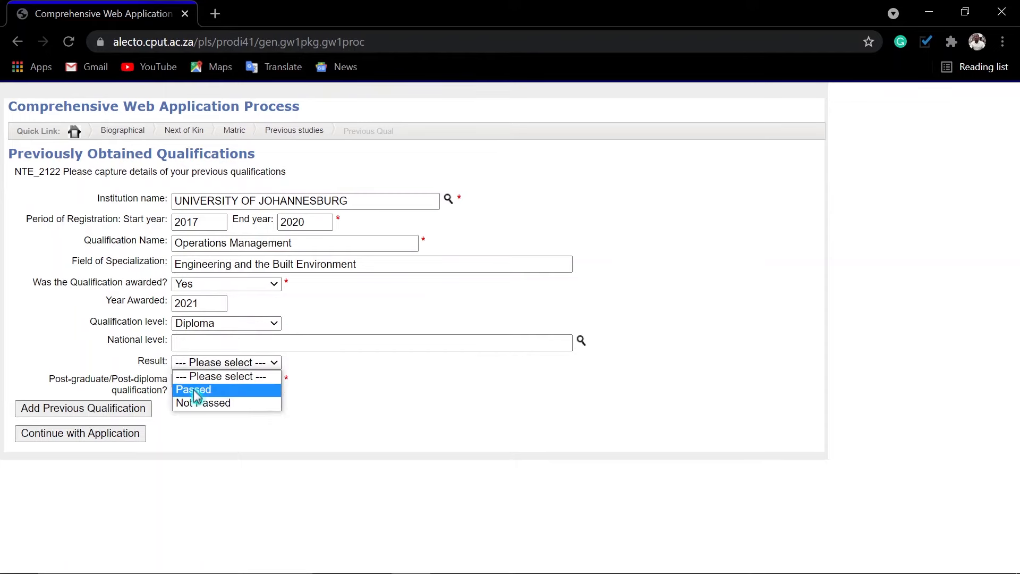
{"action": "left_click", "coordinate": [195, 388]}
{"action": "left_click", "coordinate": [220, 387]}
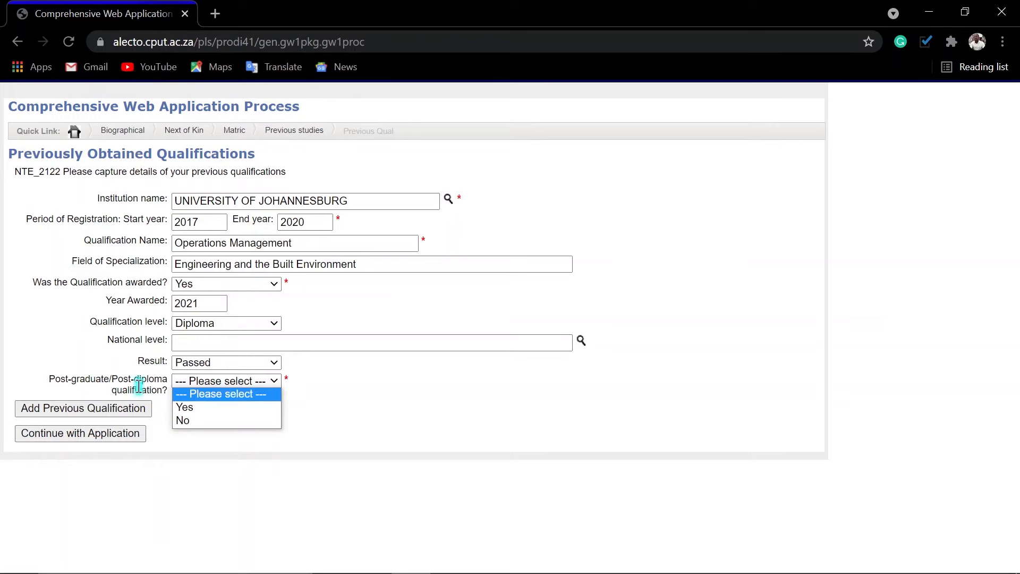
{"action": "left_click", "coordinate": [197, 420]}
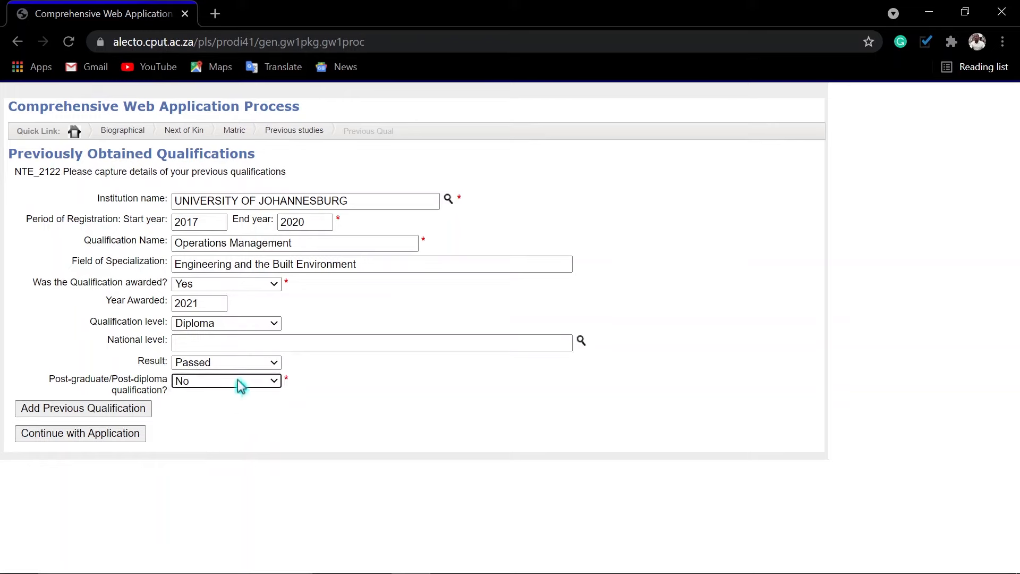
{"action": "left_click", "coordinate": [60, 414]}
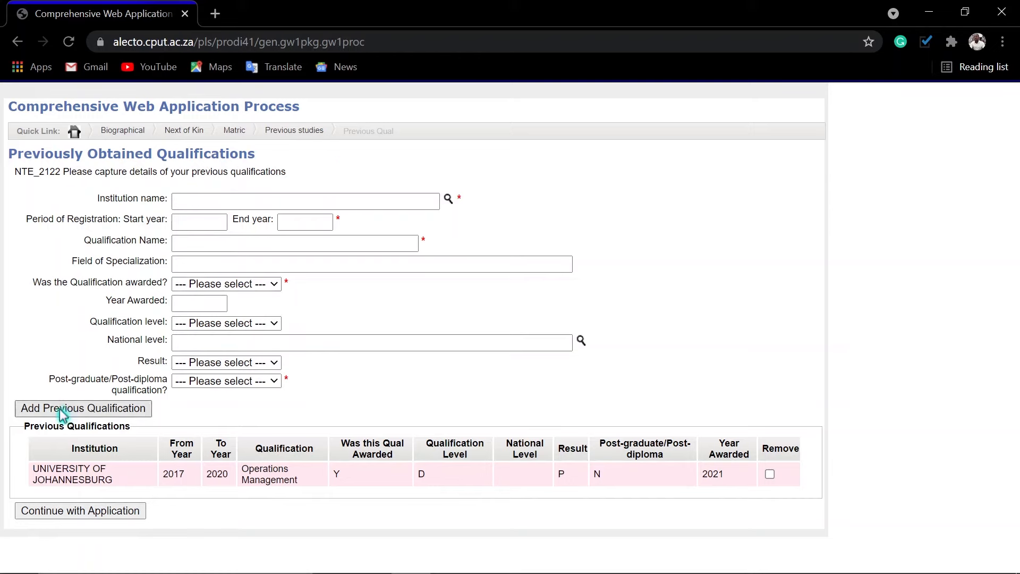
{"action": "left_click", "coordinate": [56, 512]}
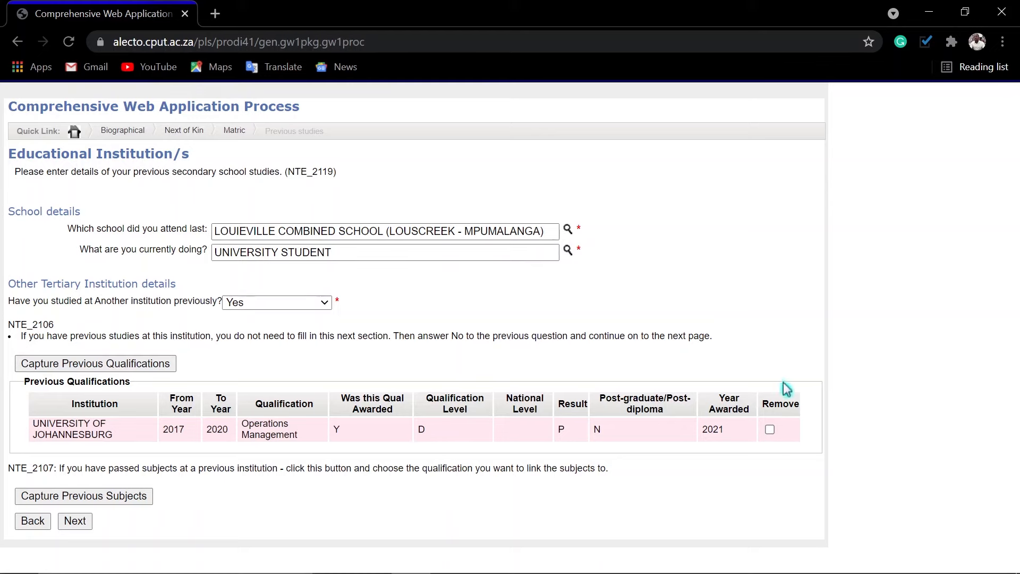
Go from Educational Institution/s to the Academic Application Qualification details form.
{"action": "left_click", "coordinate": [75, 521]}
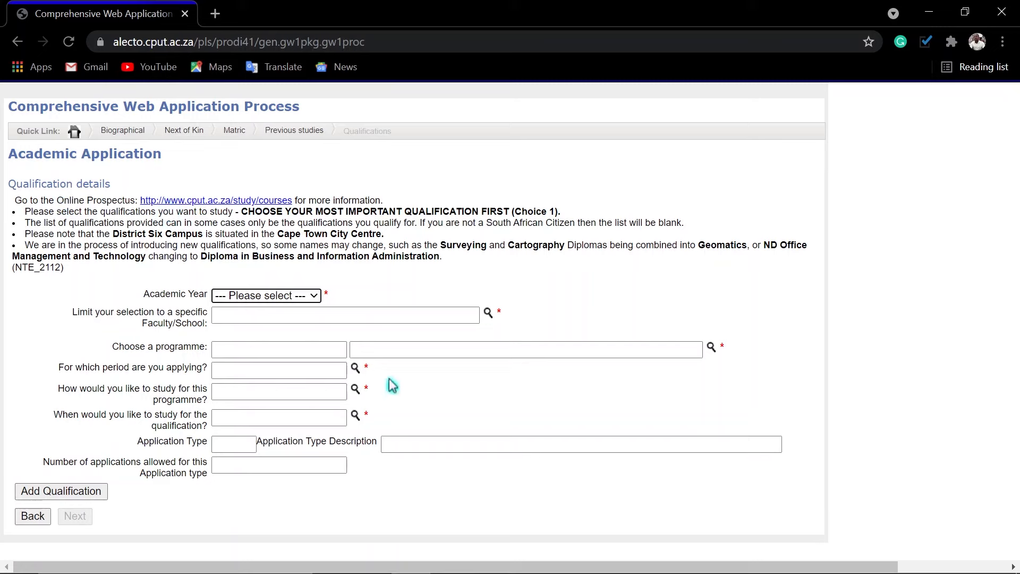
Add the 2022 ENGINEERING & BUILT ENVIRON. D3INDS diploma for YEAR ONE, then continue to the summary.
{"action": "left_click", "coordinate": [288, 297]}
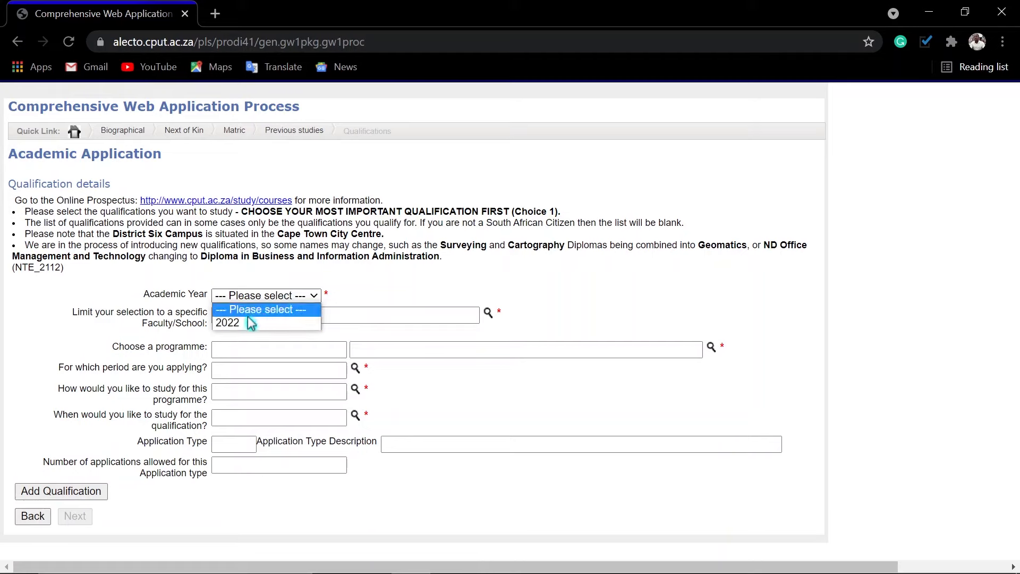
{"action": "left_click", "coordinate": [250, 322]}
{"action": "left_click", "coordinate": [487, 317]}
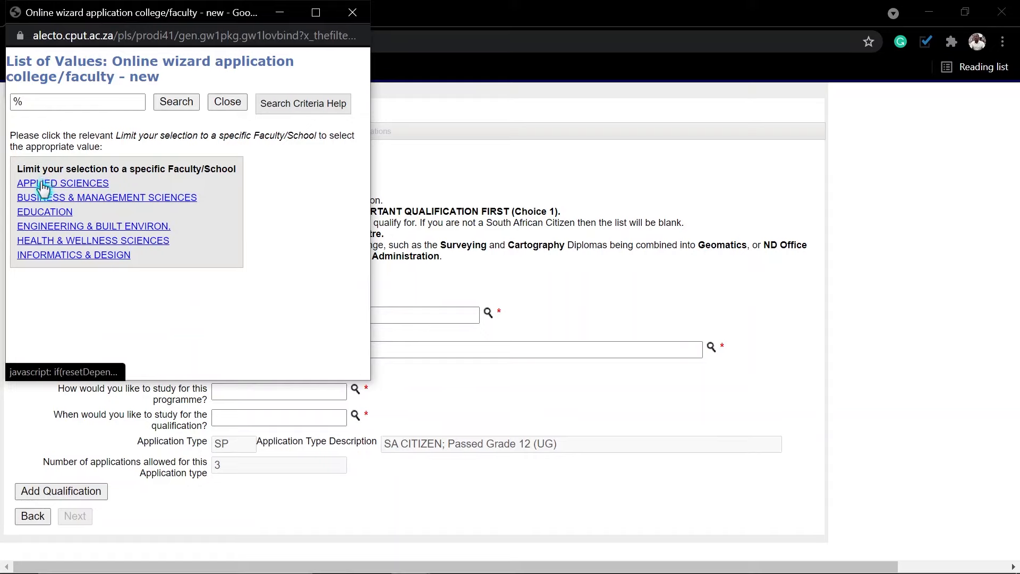
{"action": "left_click", "coordinate": [44, 226]}
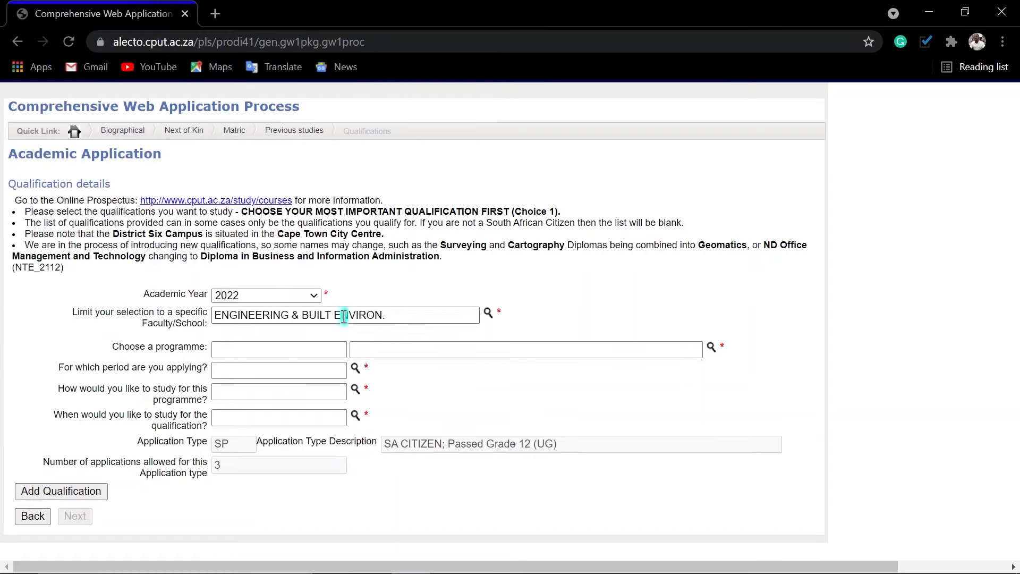
{"action": "left_click", "coordinate": [710, 349]}
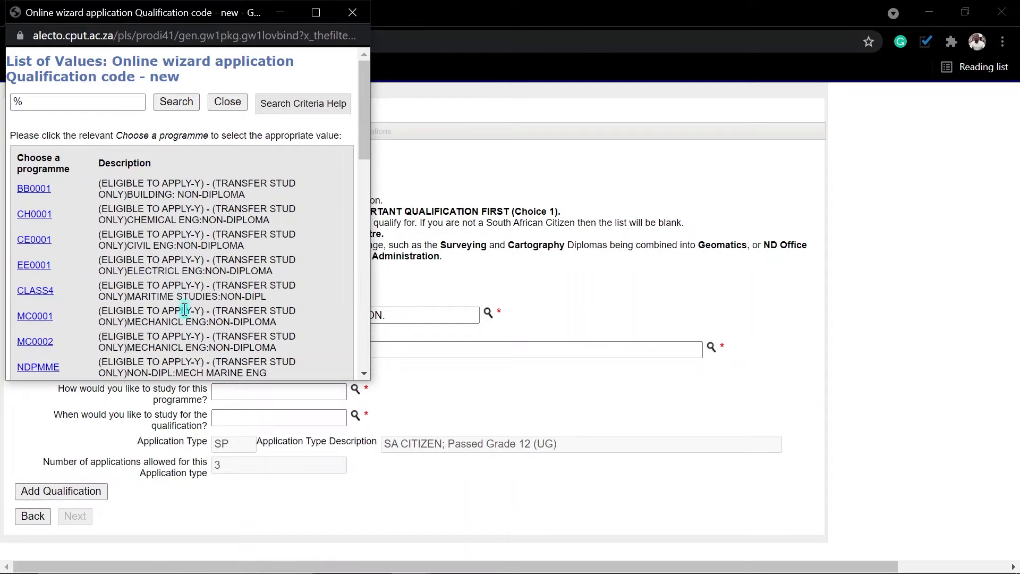
{"action": "scroll", "coordinate": [159, 266], "scroll_direction": "down", "scroll_amount": 10}
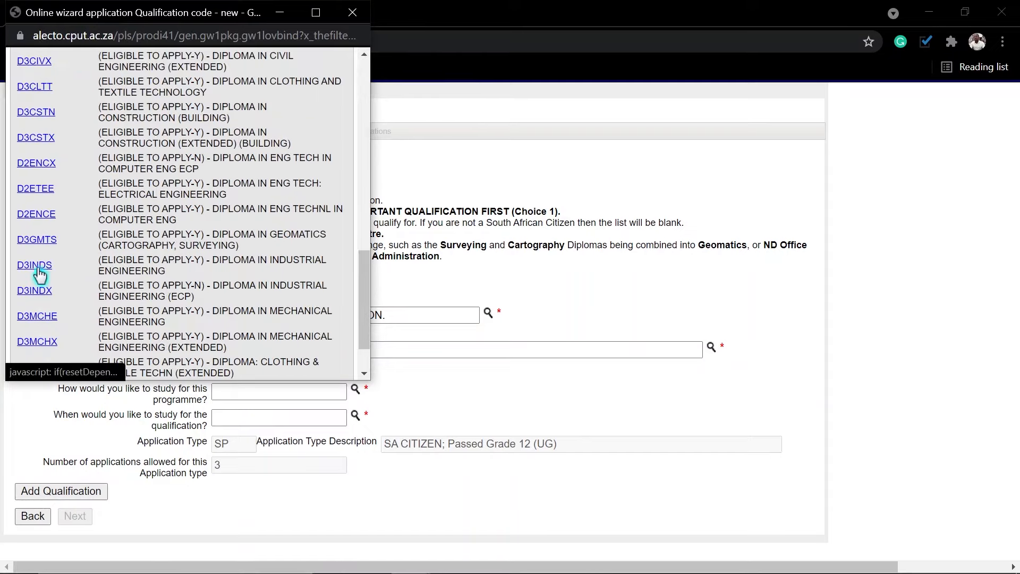
{"action": "left_click", "coordinate": [34, 266]}
{"action": "left_click", "coordinate": [355, 367]}
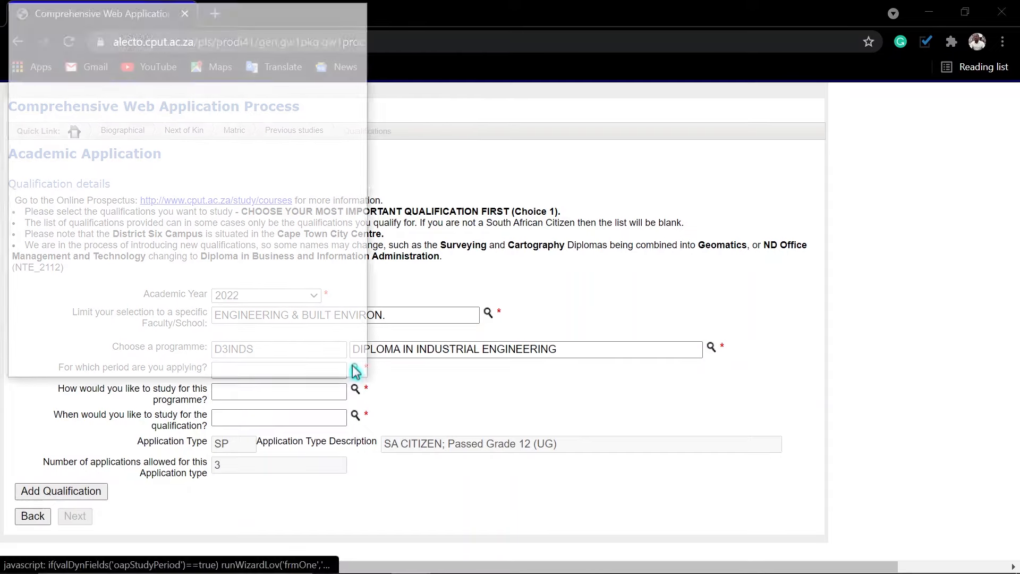
{"action": "left_click", "coordinate": [39, 184]}
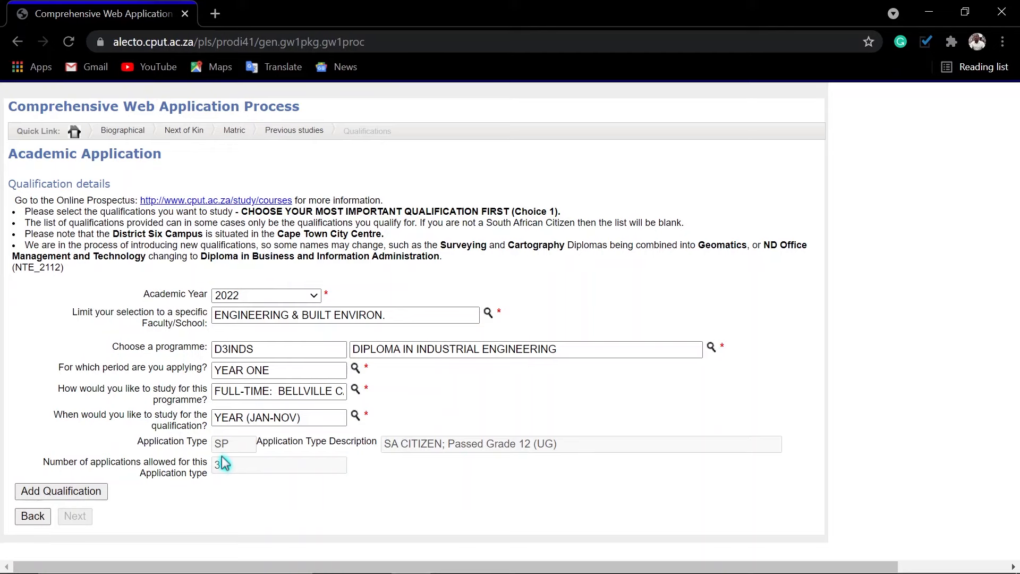
{"action": "left_click", "coordinate": [55, 499]}
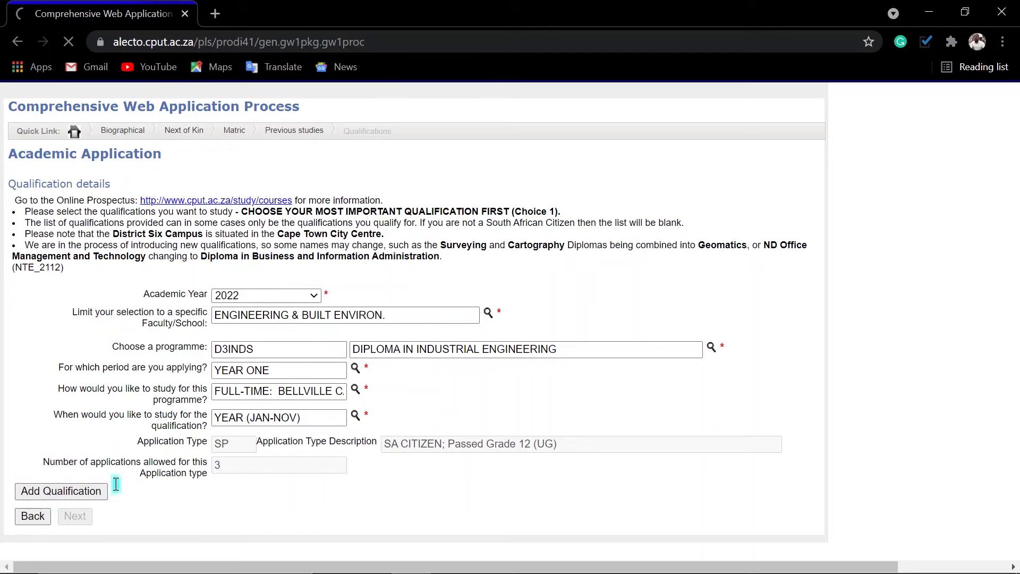
{"action": "scroll", "coordinate": [435, 463], "scroll_direction": "down", "scroll_amount": 2}
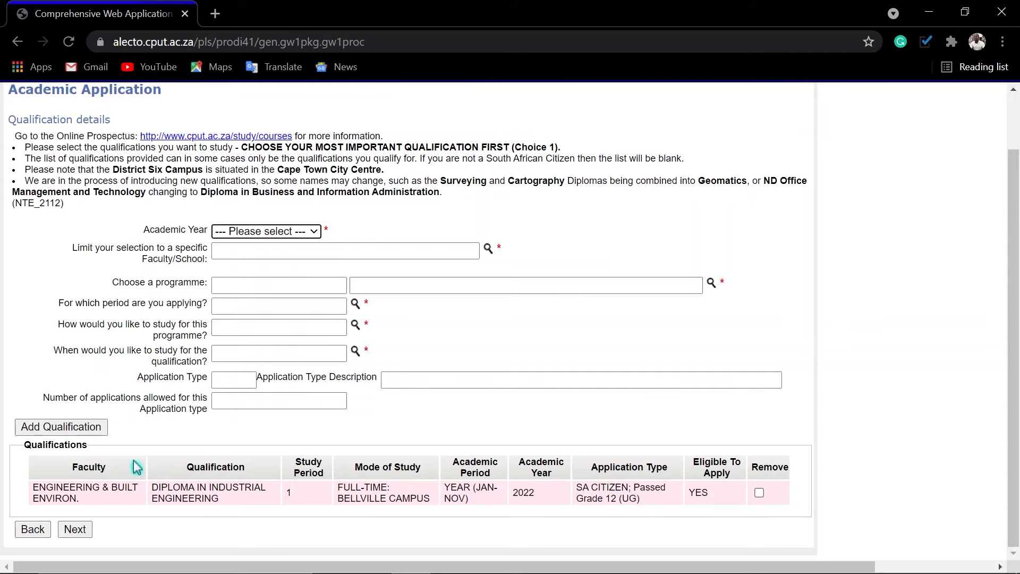
{"action": "left_click", "coordinate": [75, 529]}
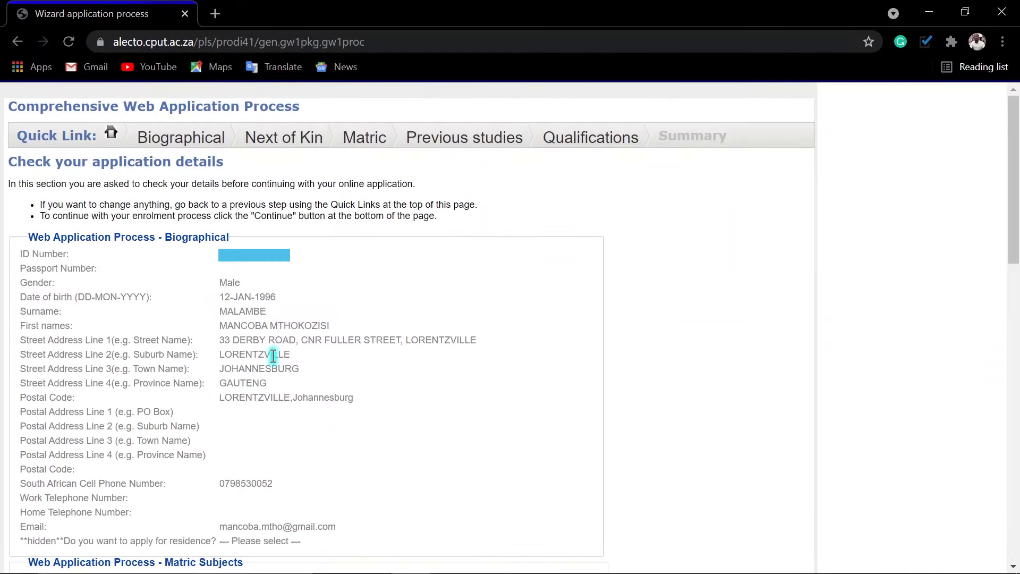
Scroll through the Check your application details summary to review every captured section.
{"action": "scroll", "coordinate": [273, 356], "scroll_direction": "down", "scroll_amount": 4}
{"action": "scroll", "coordinate": [273, 356], "scroll_direction": "down", "scroll_amount": 2}
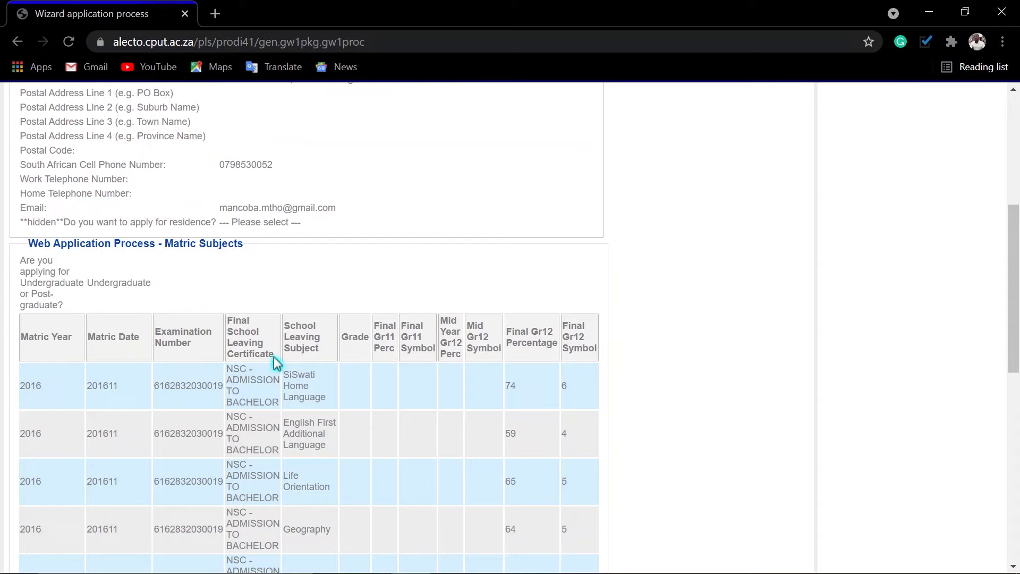
{"action": "scroll", "coordinate": [277, 363], "scroll_direction": "down", "scroll_amount": 7}
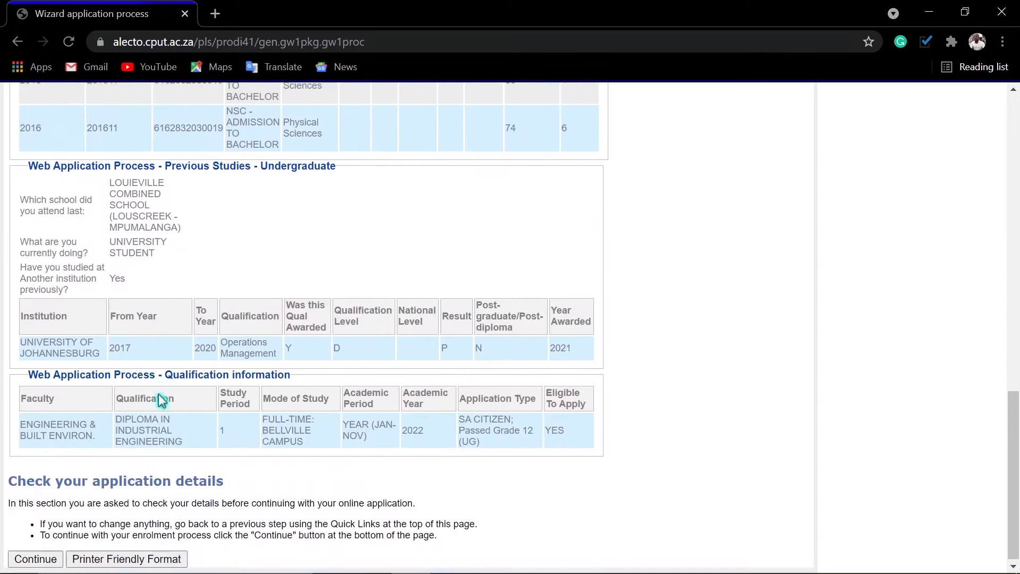
{"action": "scroll", "coordinate": [162, 401], "scroll_direction": "down", "scroll_amount": 3}
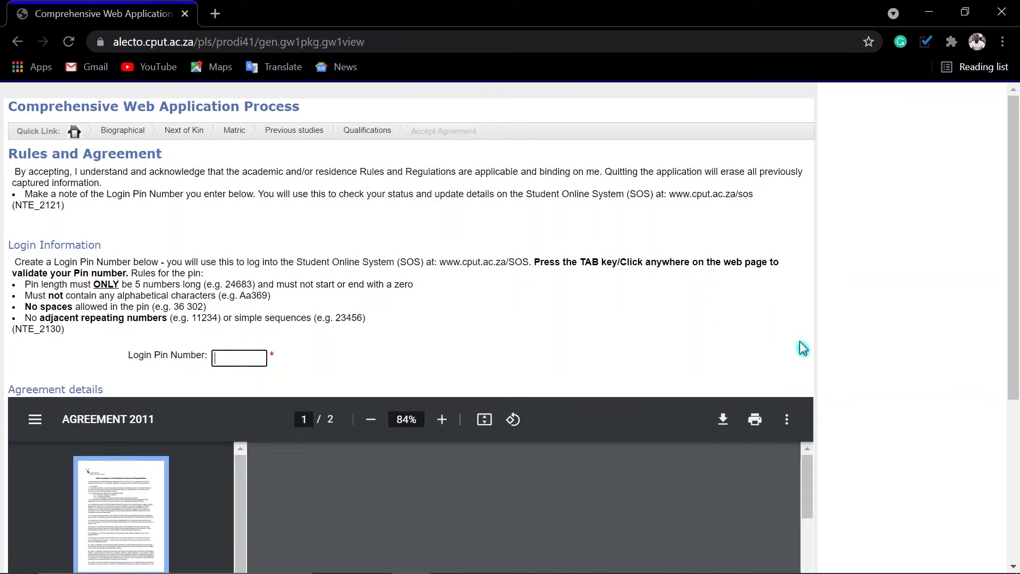
Enter a 5-digit login PIN, accept the rules agreement, and submit the application.
{"action": "scroll", "coordinate": [802, 347], "scroll_direction": "down", "scroll_amount": 1}
{"action": "scroll", "coordinate": [805, 348], "scroll_direction": "down", "scroll_amount": 3}
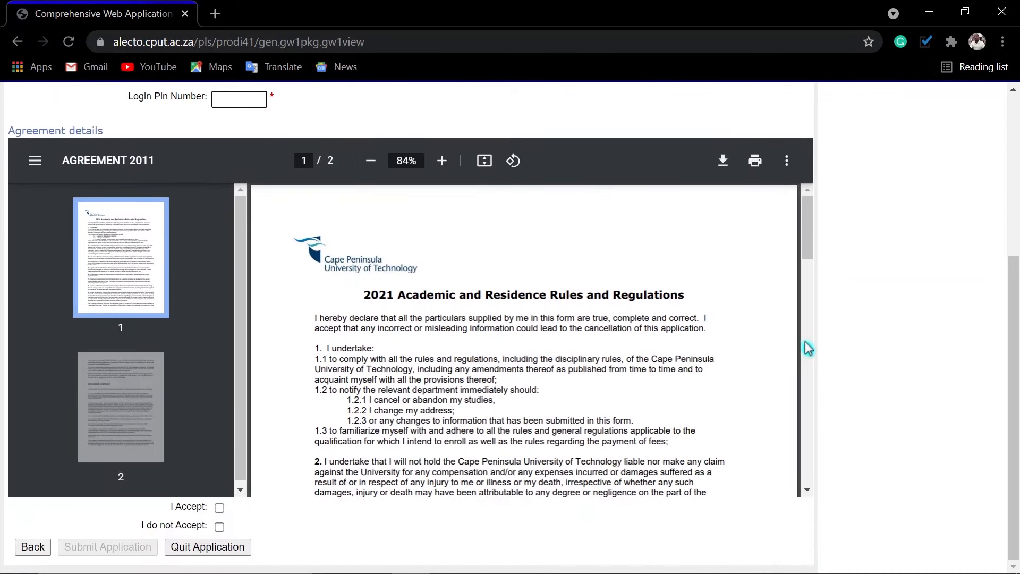
{"action": "type", "text": "••"}
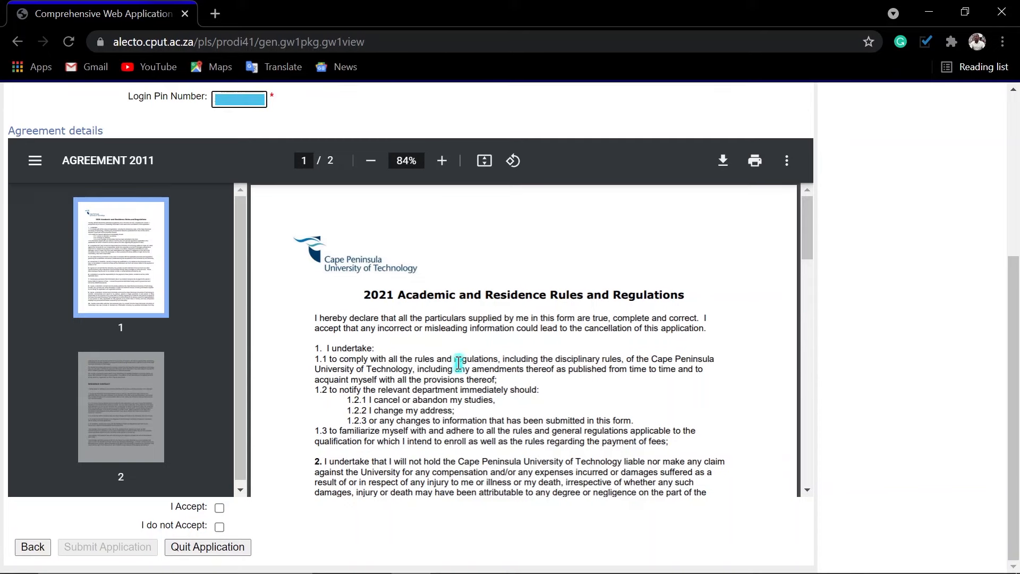
{"action": "scroll", "coordinate": [458, 364], "scroll_direction": "down", "scroll_amount": 5}
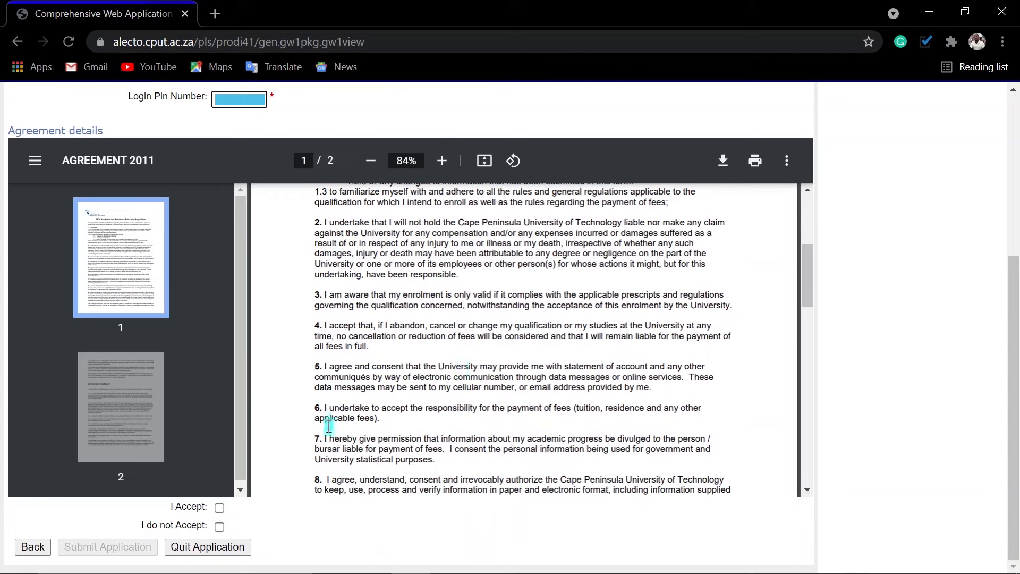
{"action": "left_click", "coordinate": [220, 509]}
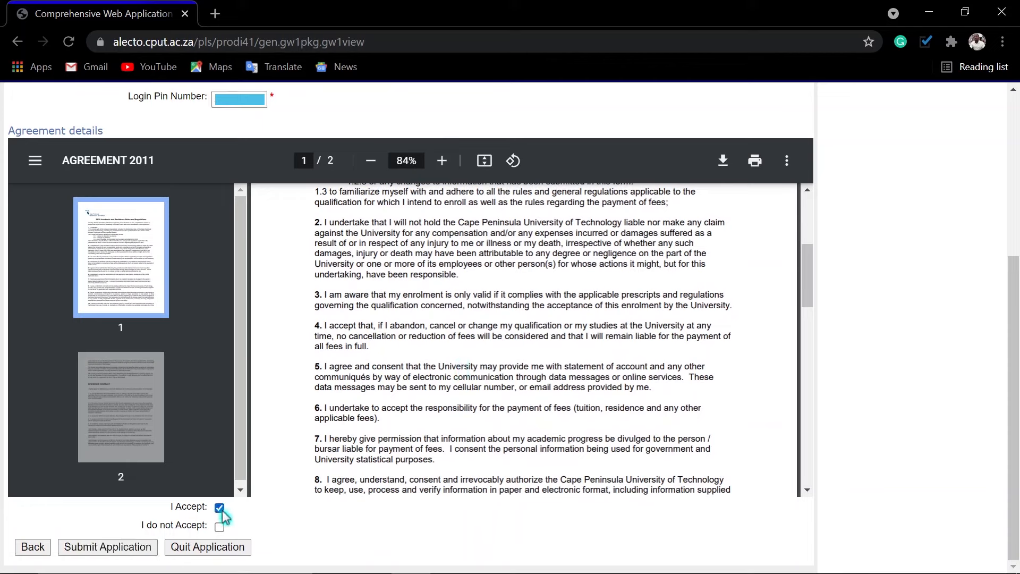
{"action": "left_click", "coordinate": [108, 552]}
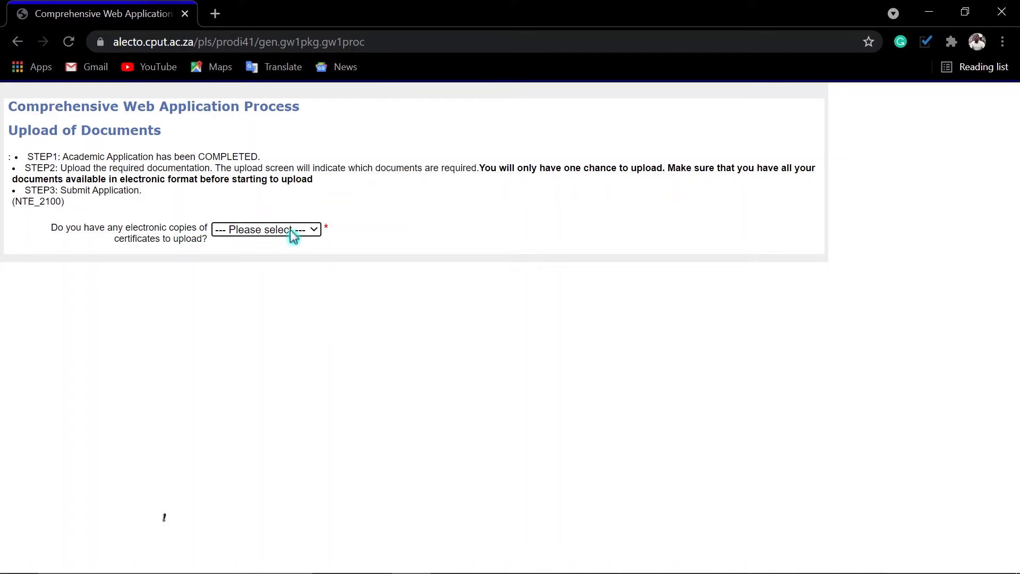
Answer Yes to having electronic certificate copies, finish the upload step, then close Chrome.
{"action": "left_click", "coordinate": [290, 228]}
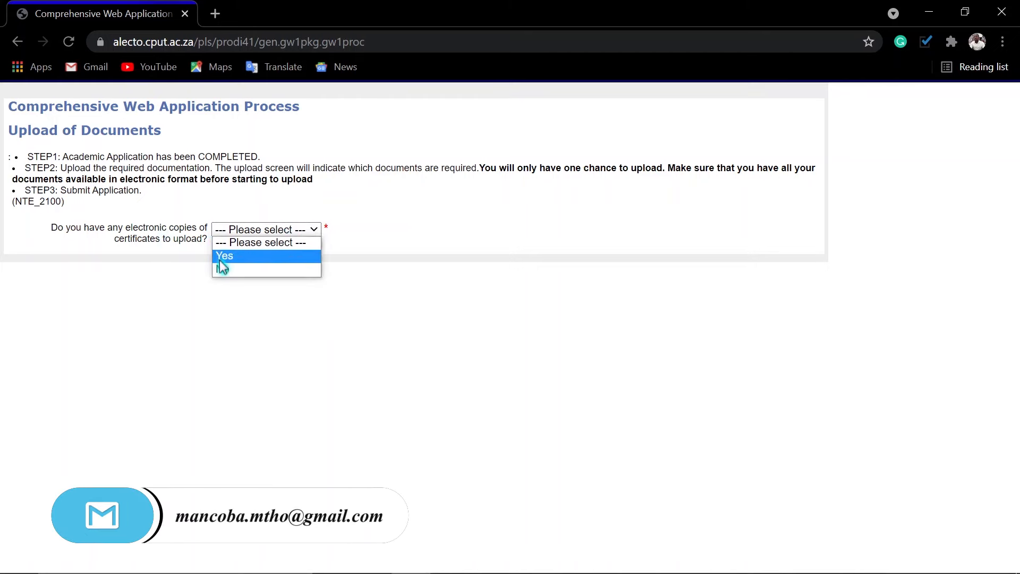
{"action": "left_click", "coordinate": [237, 257]}
{"action": "left_click", "coordinate": [33, 256]}
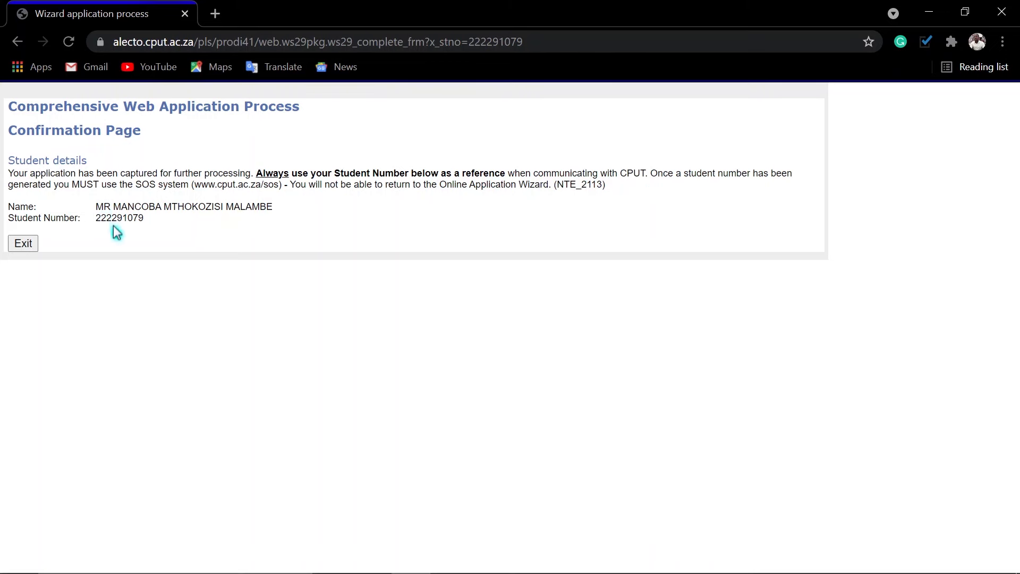
{"action": "left_click", "coordinate": [1001, 12]}
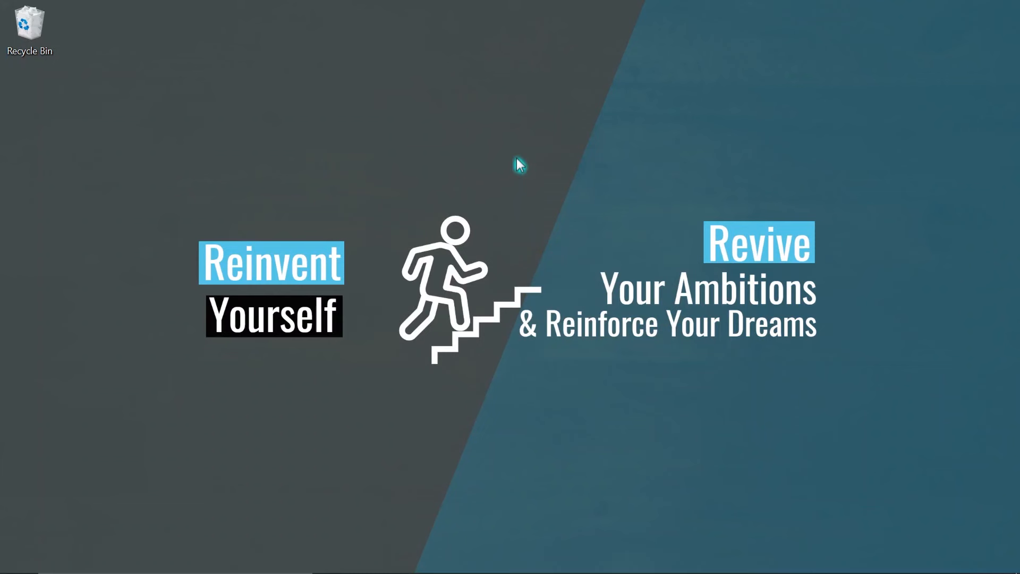